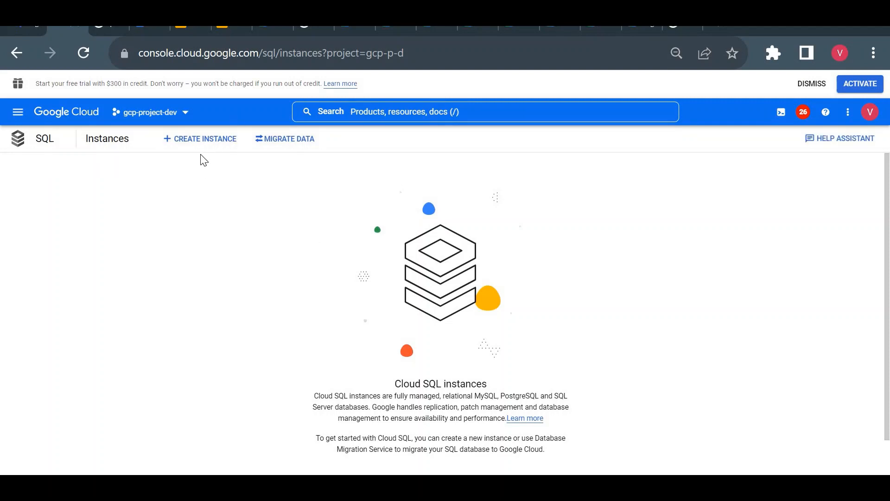
- Start creating a Cloud SQL instance with the MySQL engine and check the available database versions, leaving MySQL 8.0 selected
left_click(211, 140)
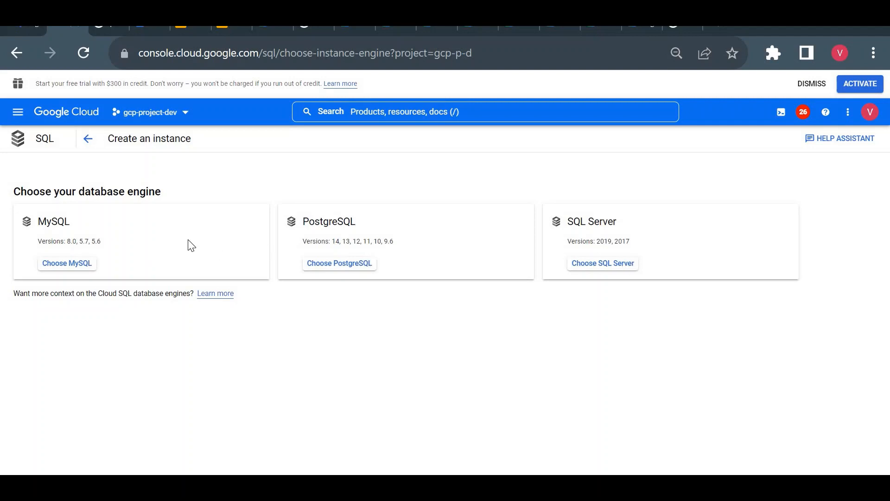
left_click(63, 271)
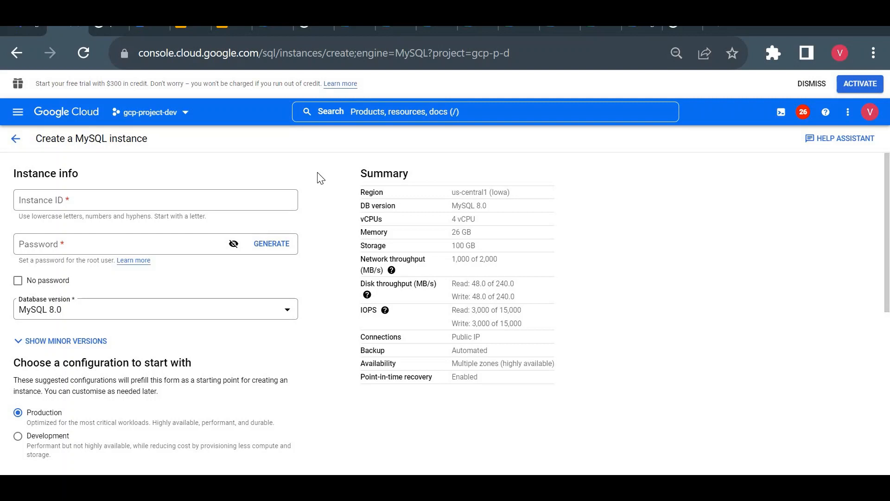
left_click(125, 321)
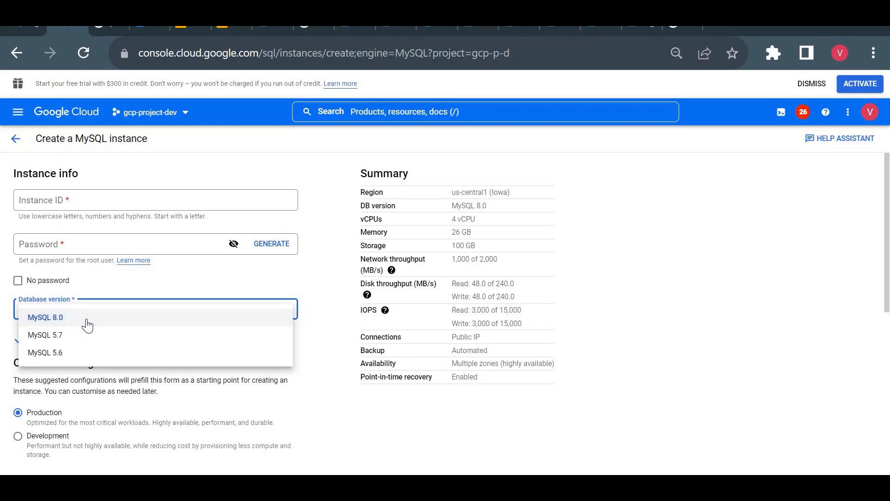
left_click(112, 188)
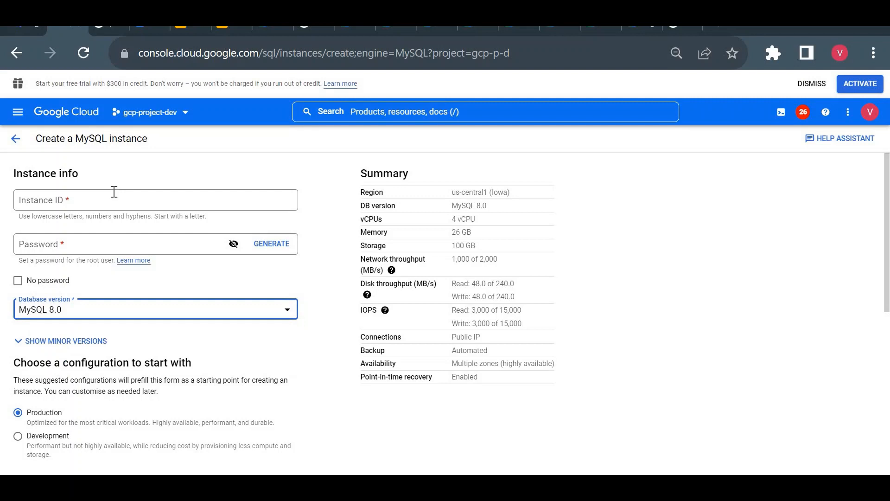
- Set the instance ID to test and generate a root user password, revealing it briefly and hiding it again
left_click(114, 196)
type("test")
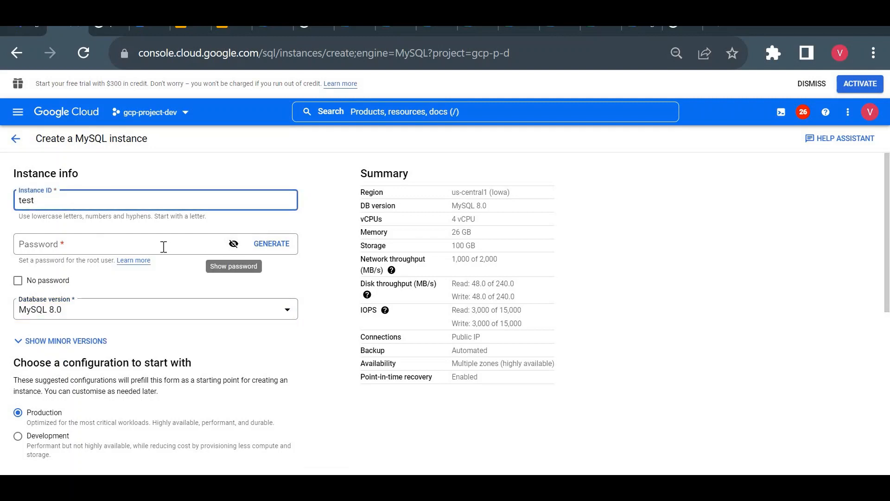
left_click(278, 244)
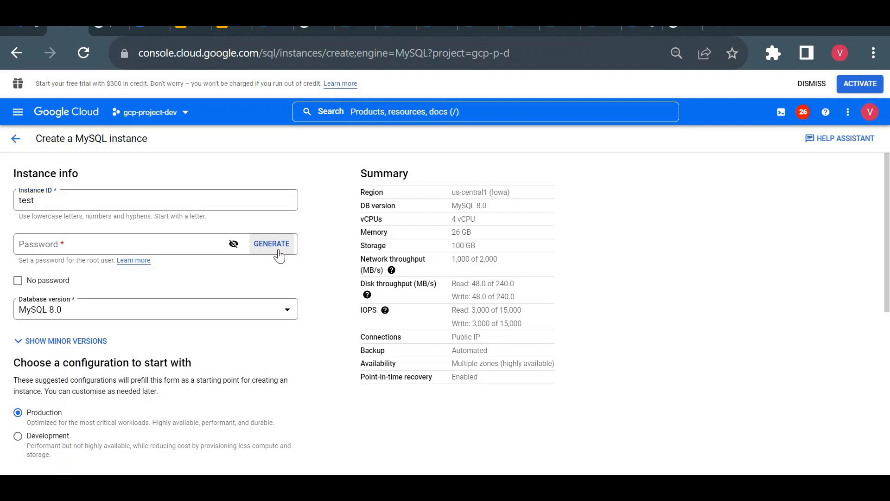
left_click(233, 245)
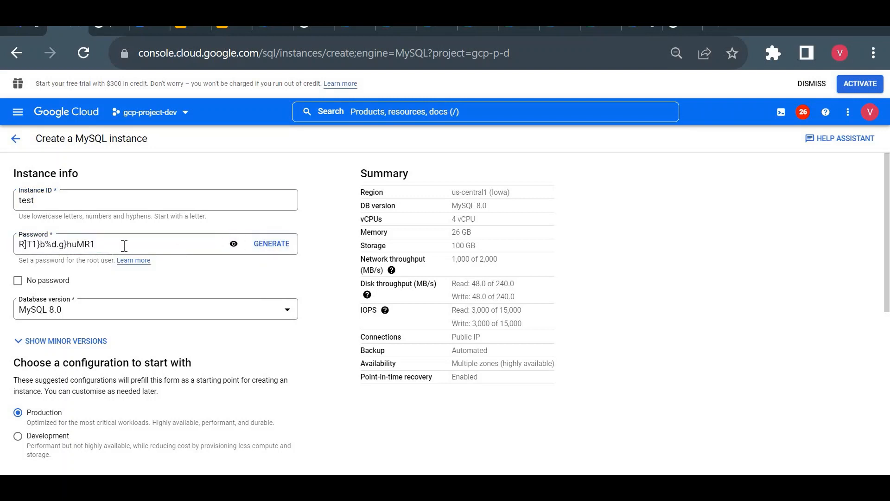
left_click(240, 253)
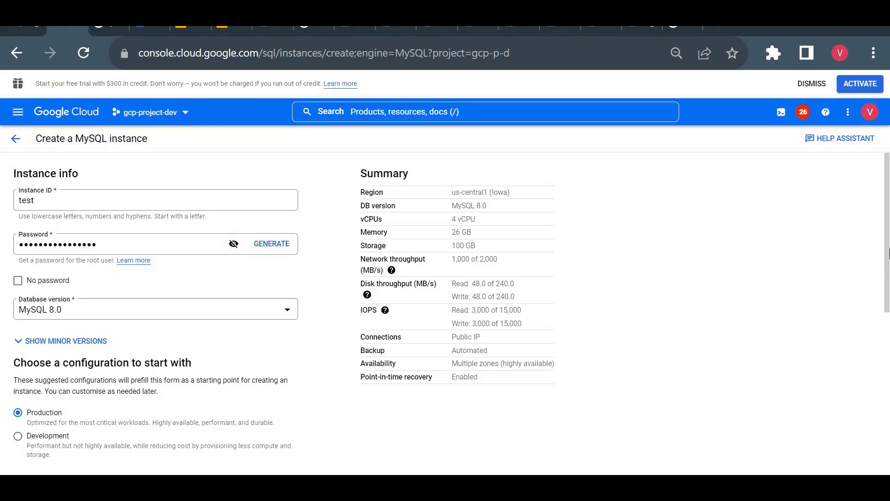
- Apply the Development configuration and examine its storage, network throughput and memory in the summary
scroll(193, 292, "down", 3)
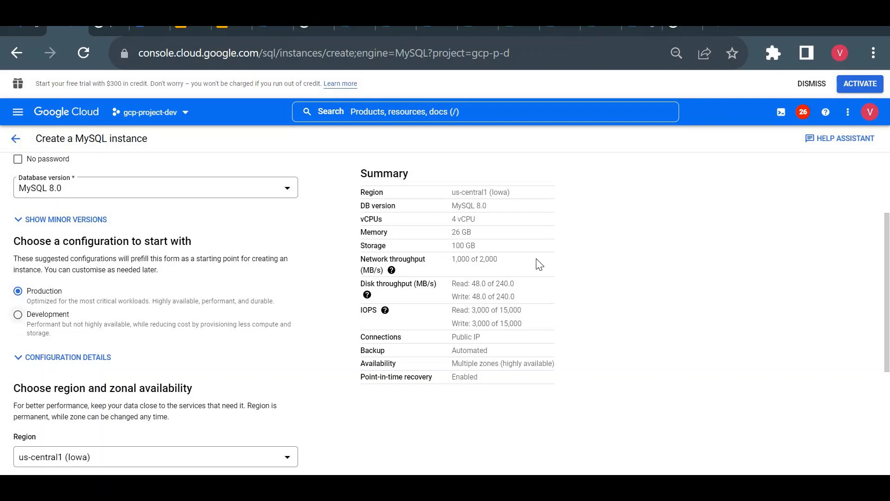
triple_click(461, 247)
left_click(19, 320)
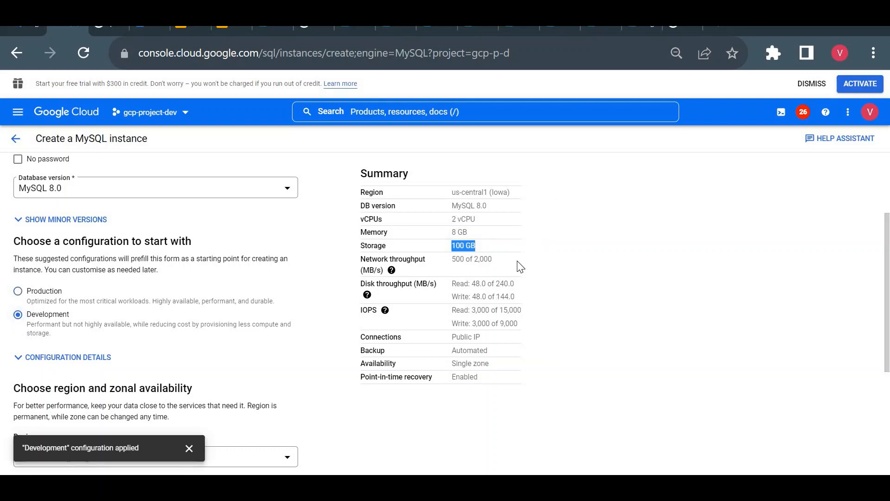
left_click(476, 263)
triple_click(475, 264)
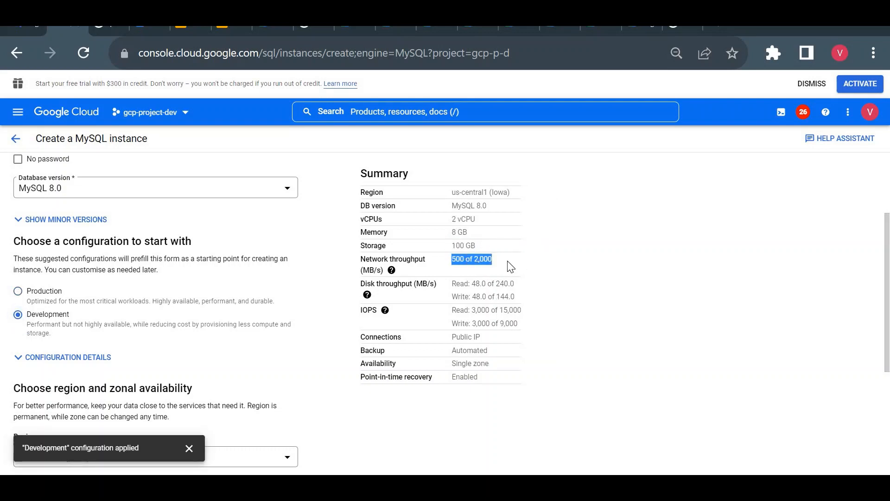
triple_click(463, 230)
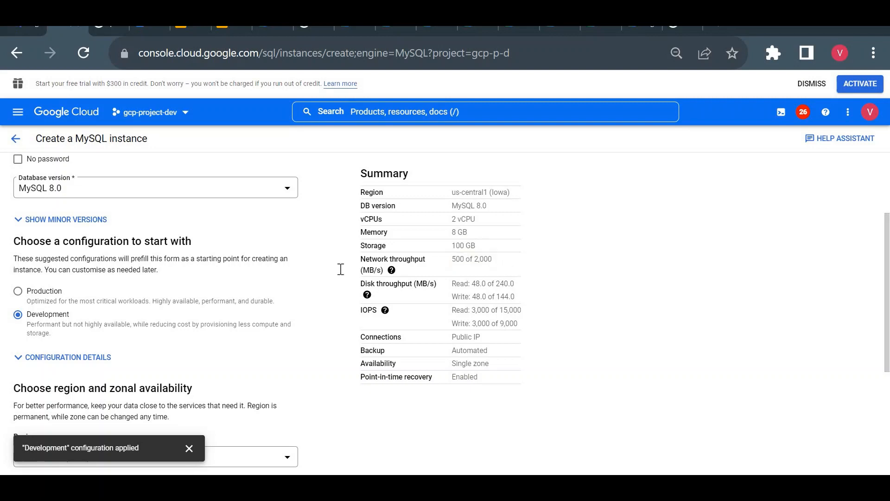
- Switch back to the Production configuration and examine its network throughput and storage for comparison
left_click(19, 295)
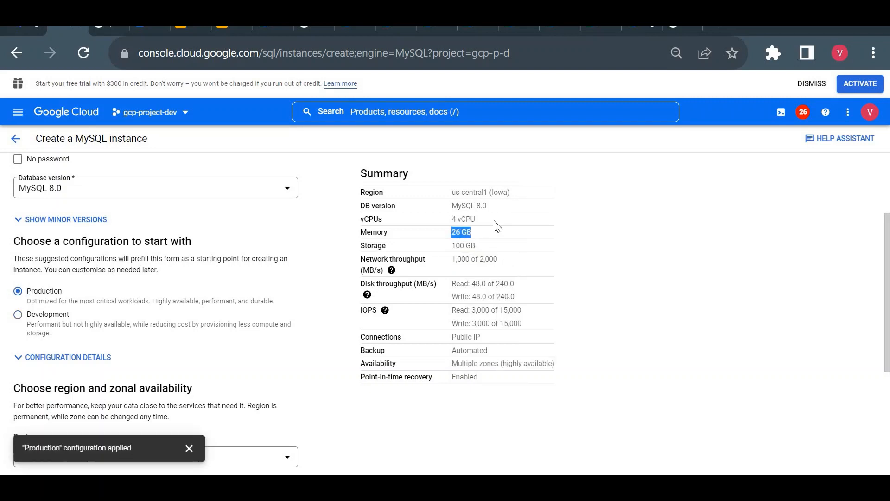
triple_click(491, 263)
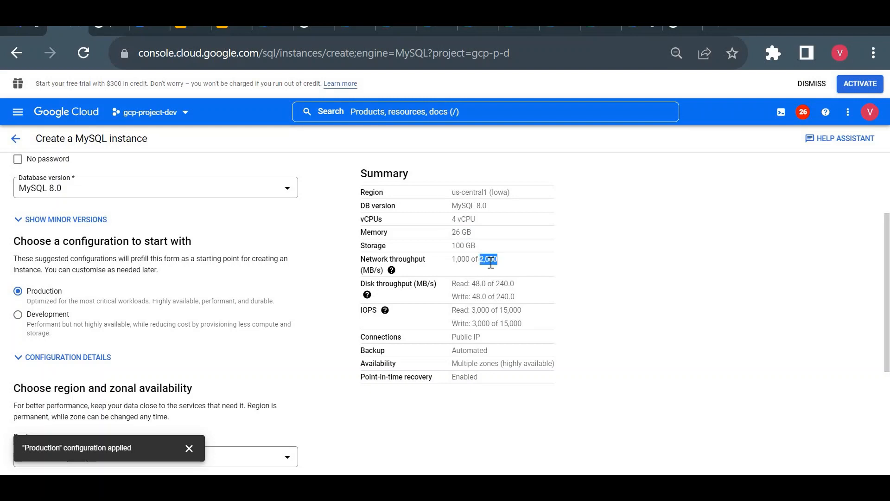
double_click(468, 246)
- Compare the Development and Production configurations once more and leave Development selected
left_click(19, 315)
left_click(608, 308)
scroll(477, 308, "down", 1)
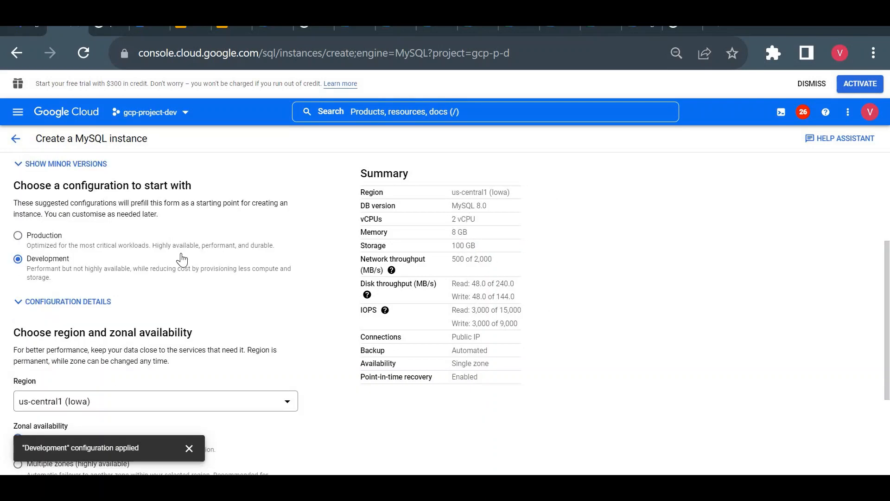
left_click(22, 239)
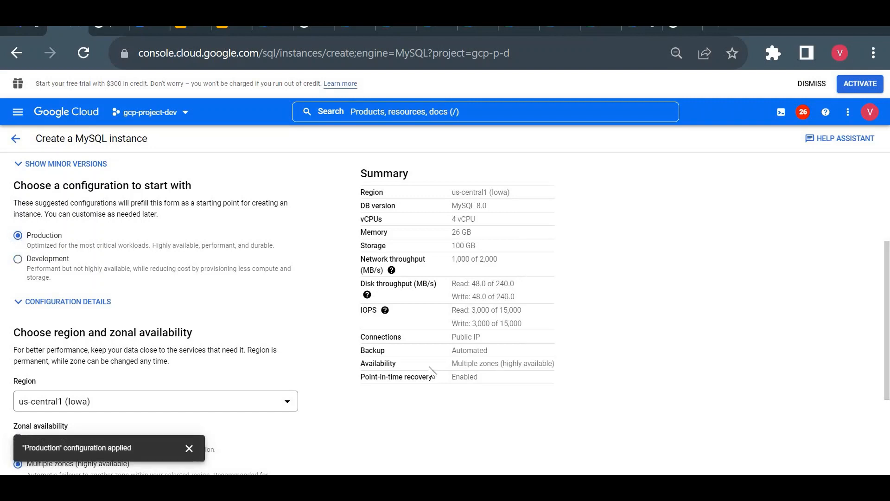
left_click(18, 259)
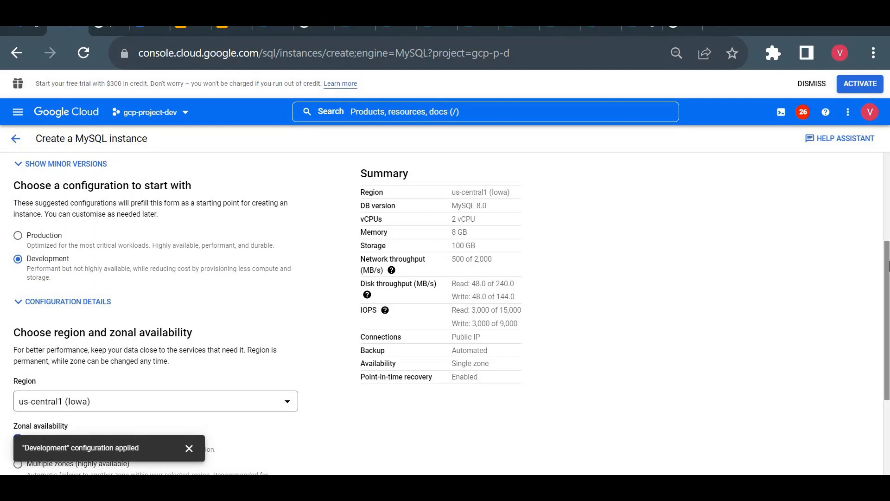
- Set the zonal availability to Multiple zones (highly available) and show the primary and secondary zone settings
scroll(430, 294, "down", 2)
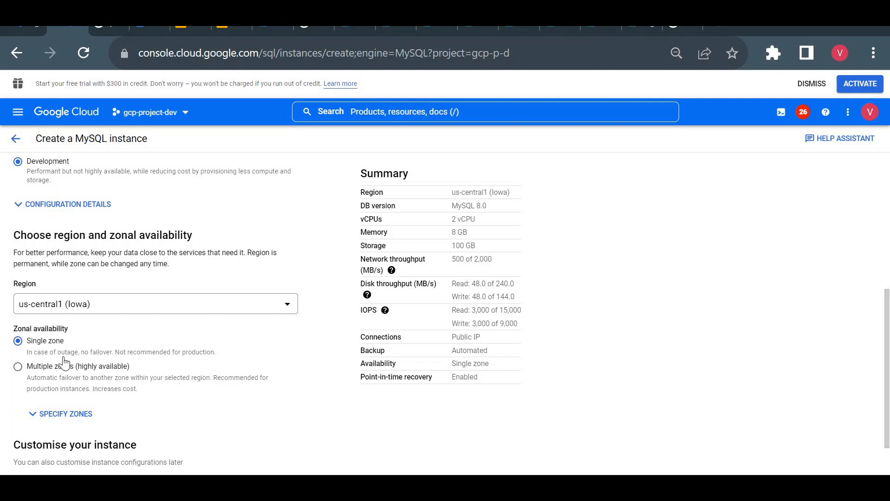
left_click(18, 368)
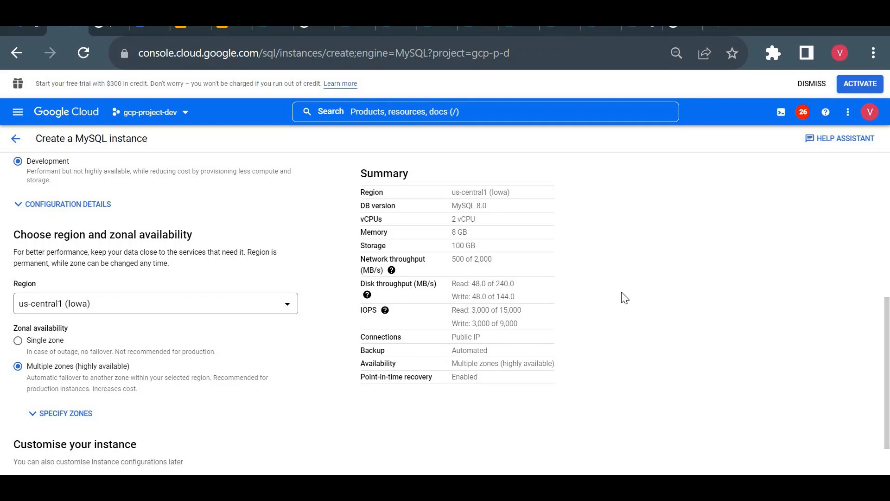
left_click(57, 420)
left_click(84, 413)
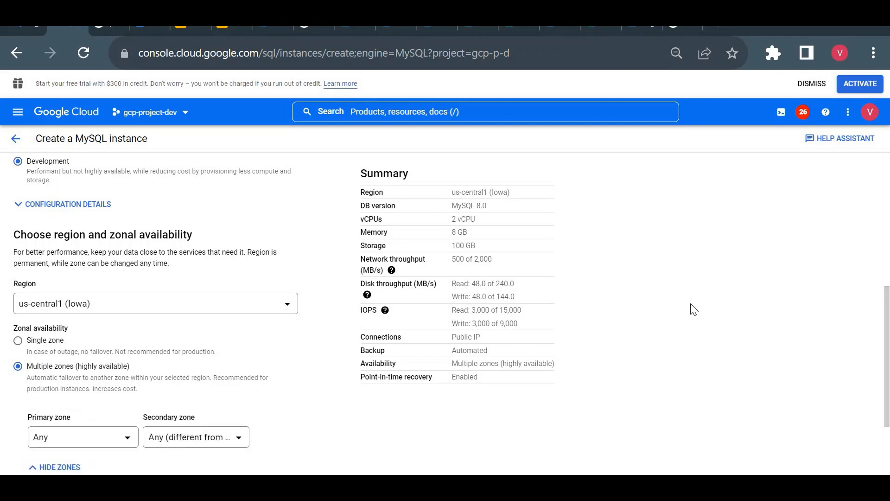
- Review the form from the instance info to the zone settings and show the configuration options for customising the instance
scroll(693, 310, "down", 3)
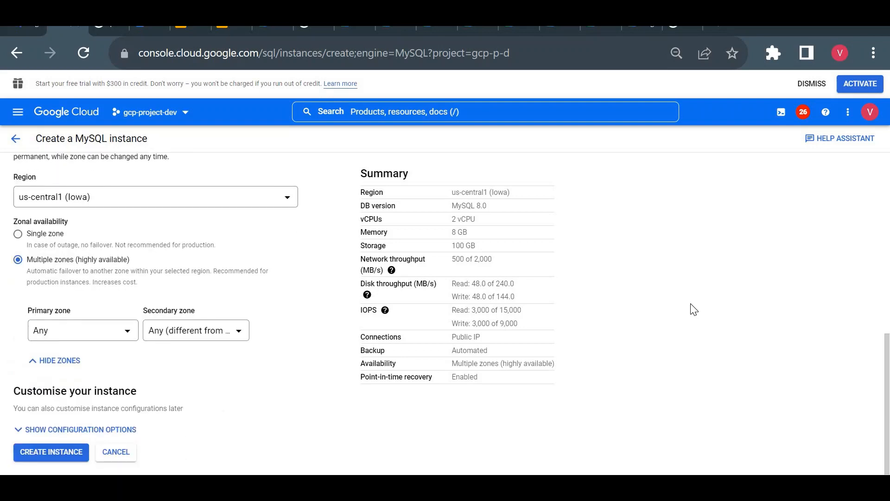
scroll(694, 309, "up", 6)
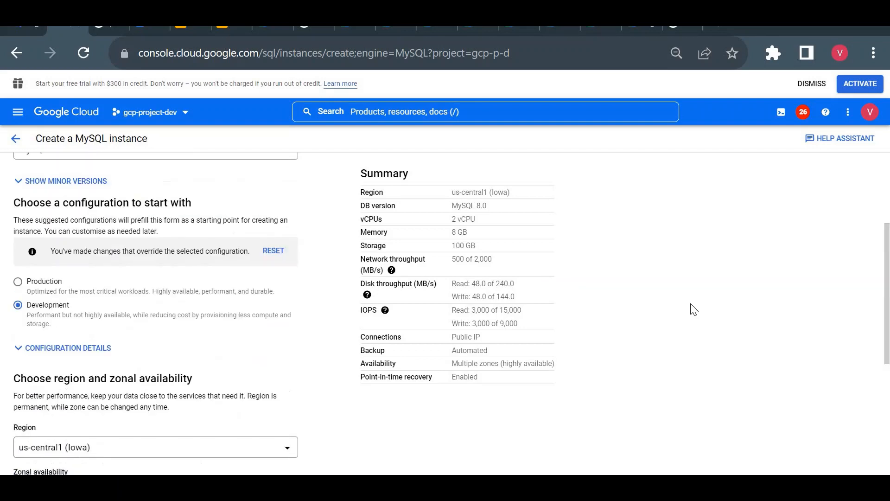
scroll(694, 309, "up", 4)
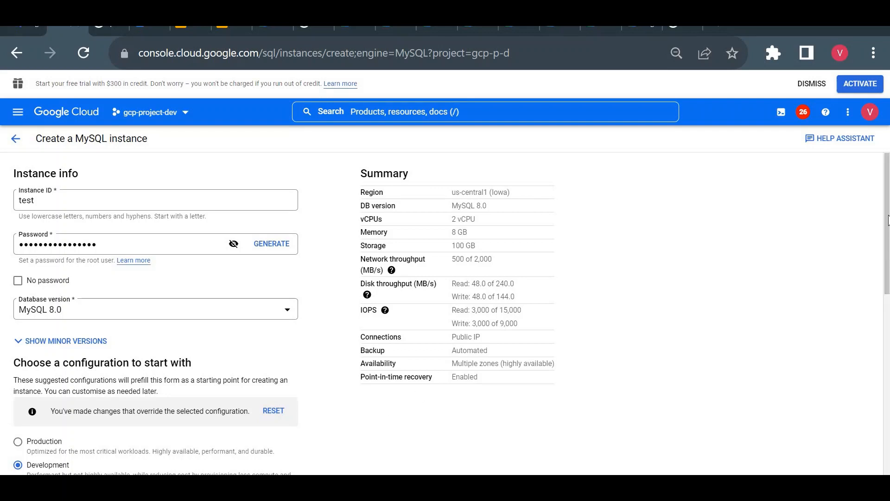
scroll(889, 343, "down", 7)
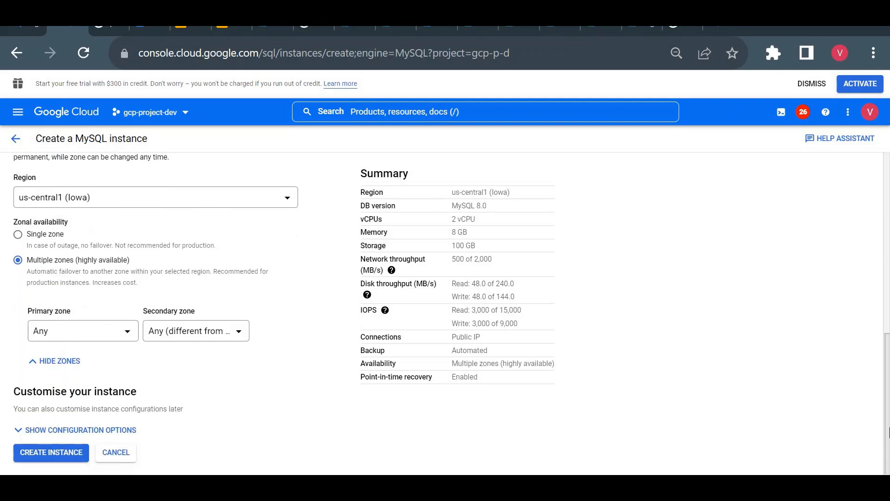
left_click(105, 426)
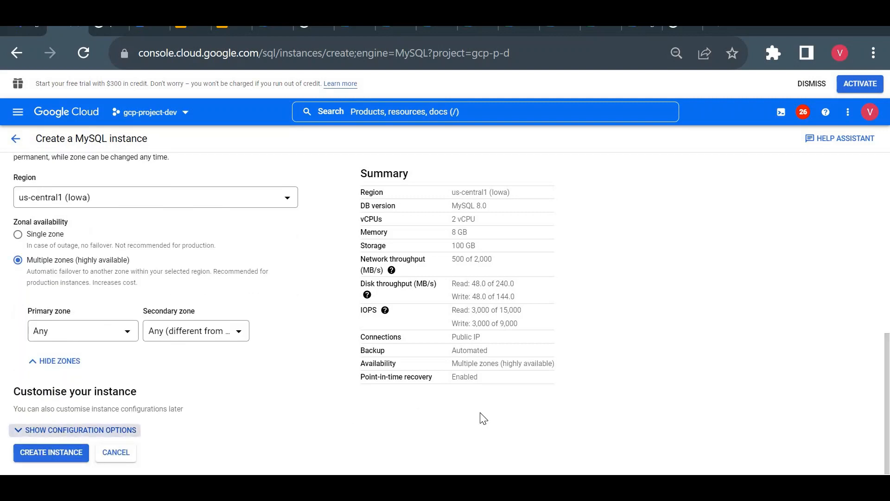
scroll(888, 325, "down", 2)
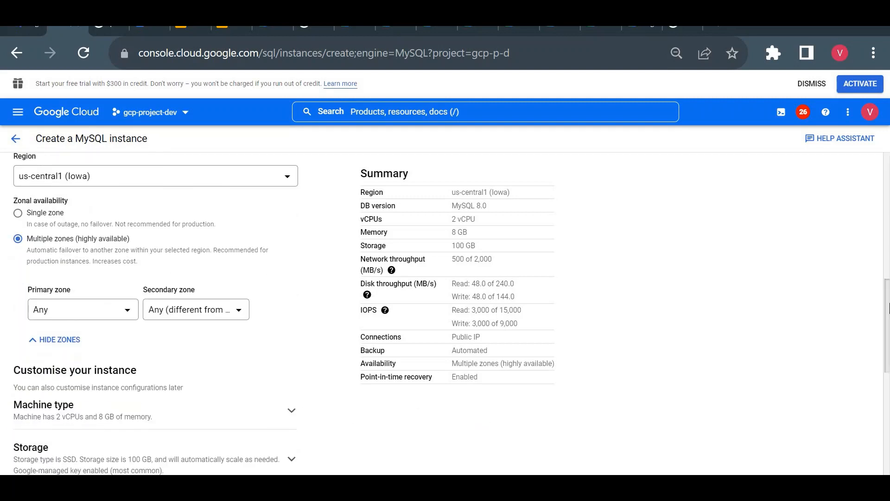
scroll(888, 316, "down", 1)
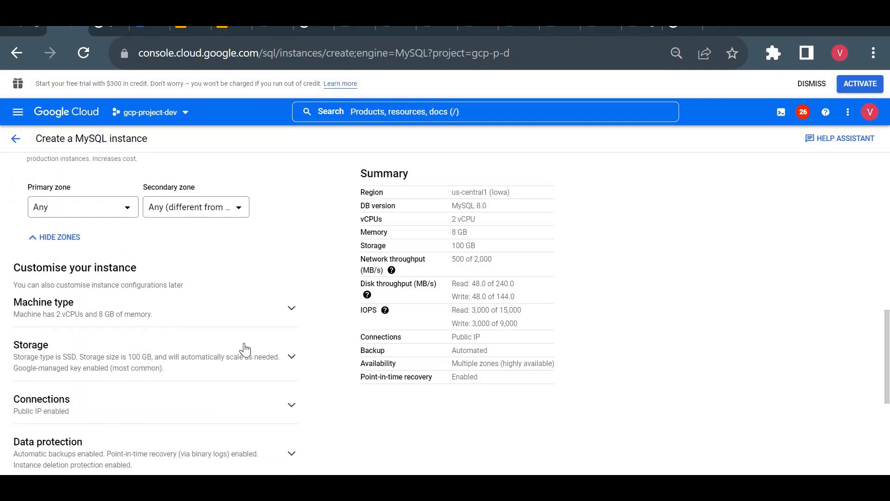
- Set the machine type to Lightweight with 2 vCPU, 3.75 GB, checking the memory in the summary
left_click(292, 315)
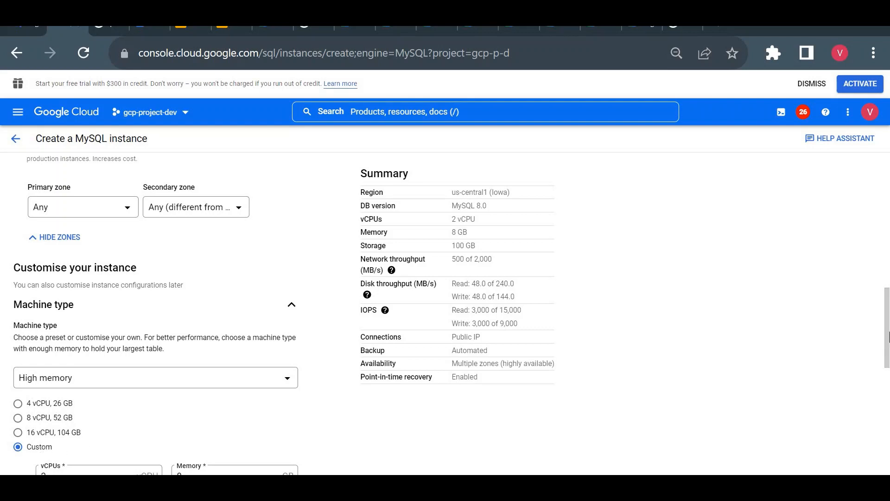
scroll(366, 300, "down", 2)
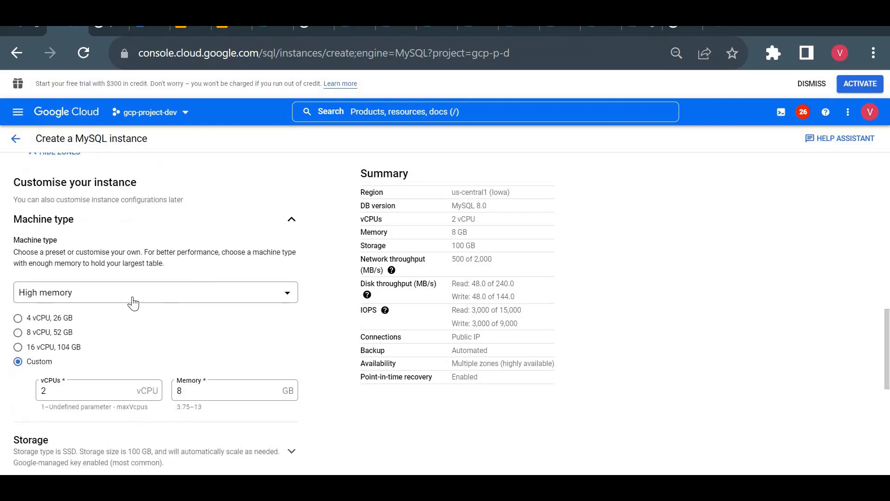
left_click(132, 302)
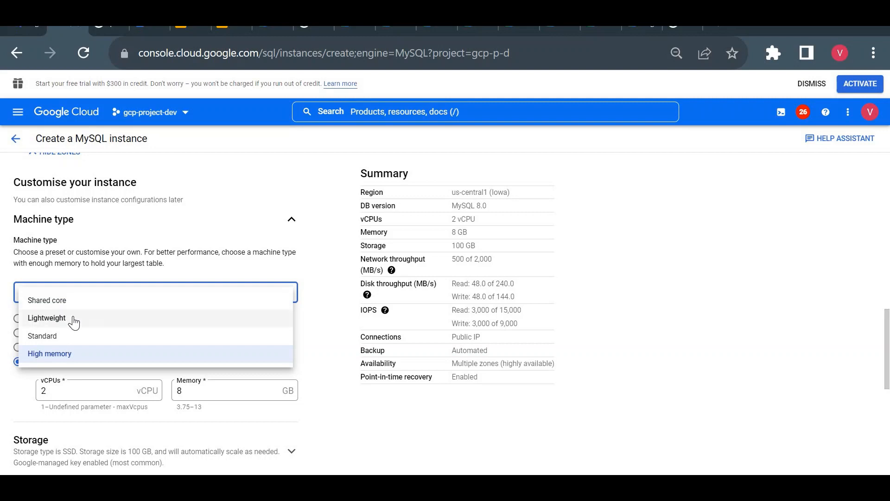
left_click(74, 320)
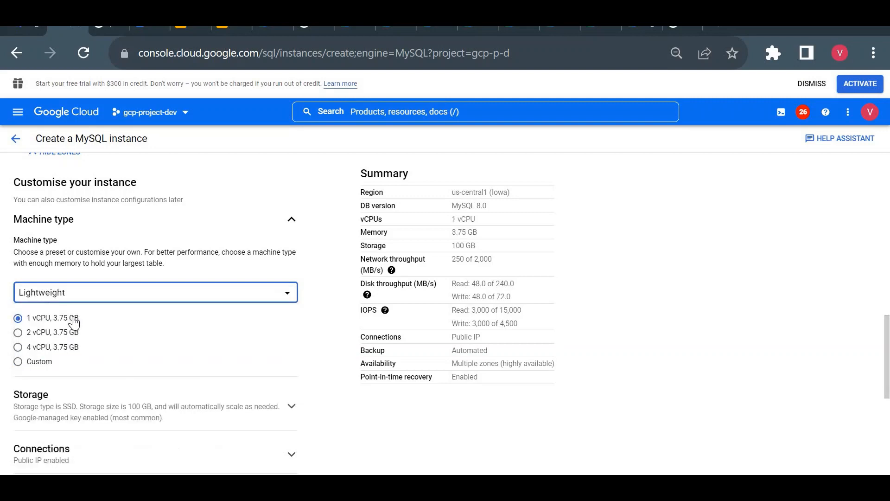
triple_click(462, 234)
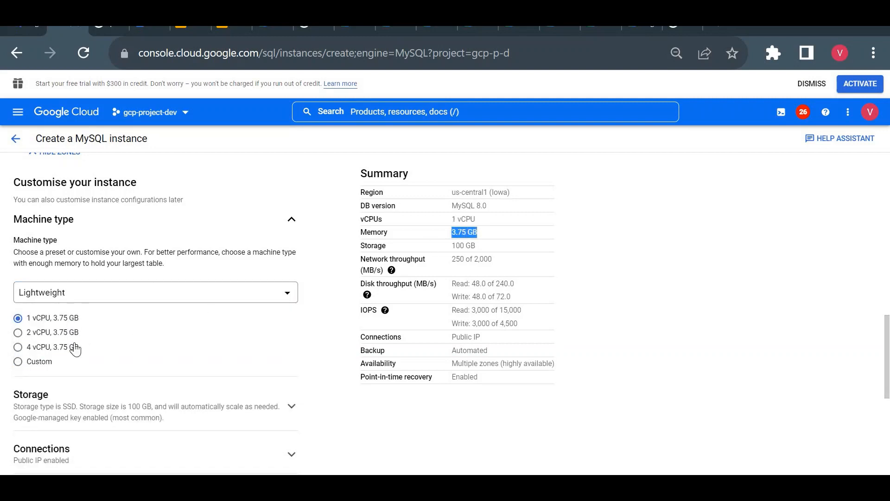
left_click(48, 334)
- Set the instance's storage type to HDD in the storage settings
left_click(290, 414)
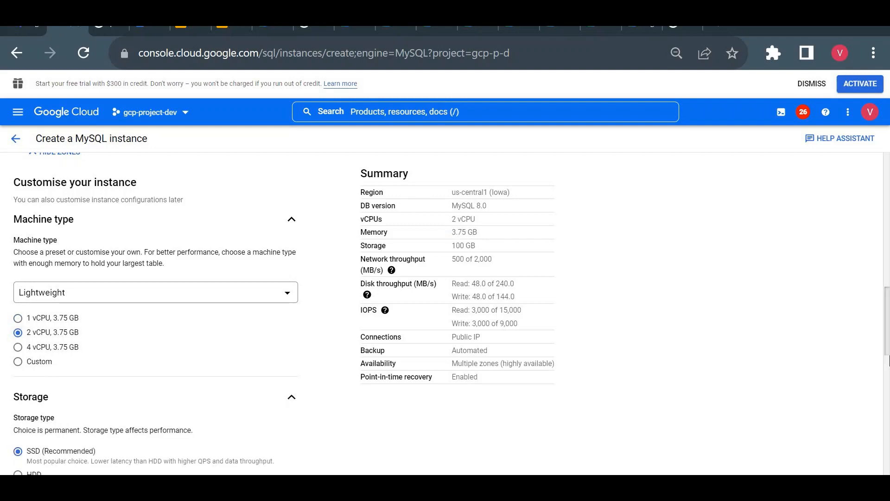
scroll(813, 369, "down", 3)
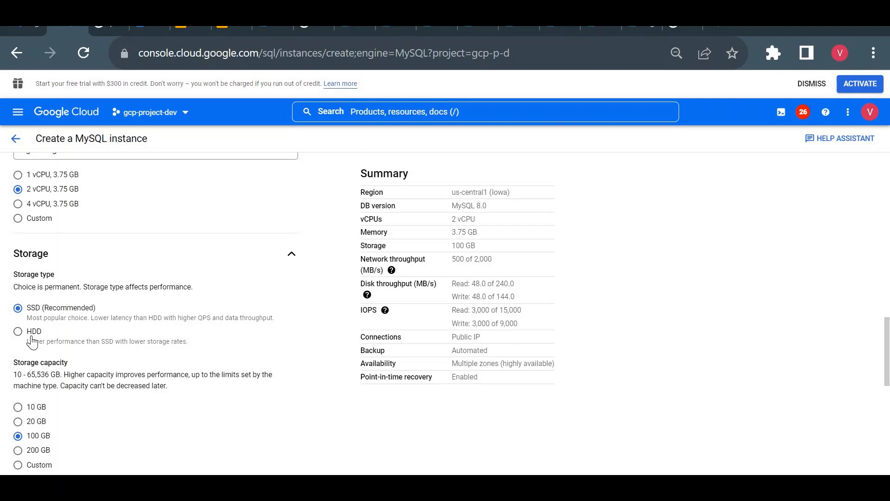
left_click(31, 341)
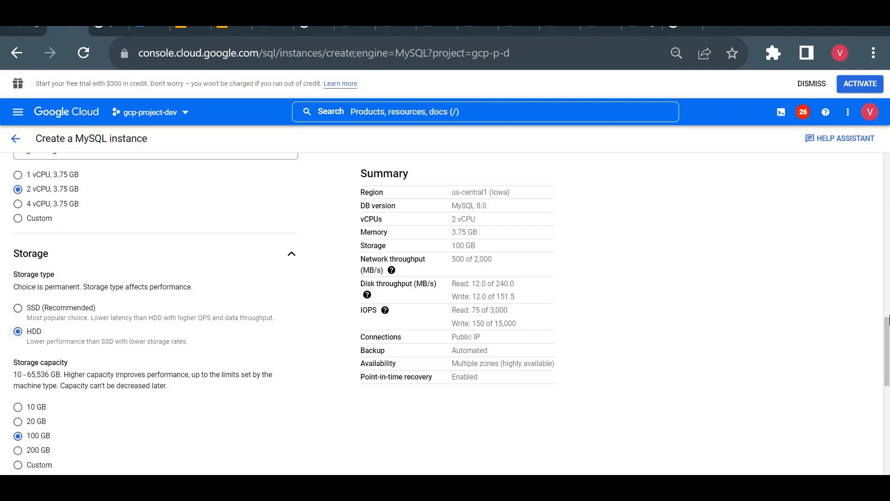
- Try a storage capacity of 20 GB for the instance and settle on 10 GB
scroll(217, 351, "down", 3)
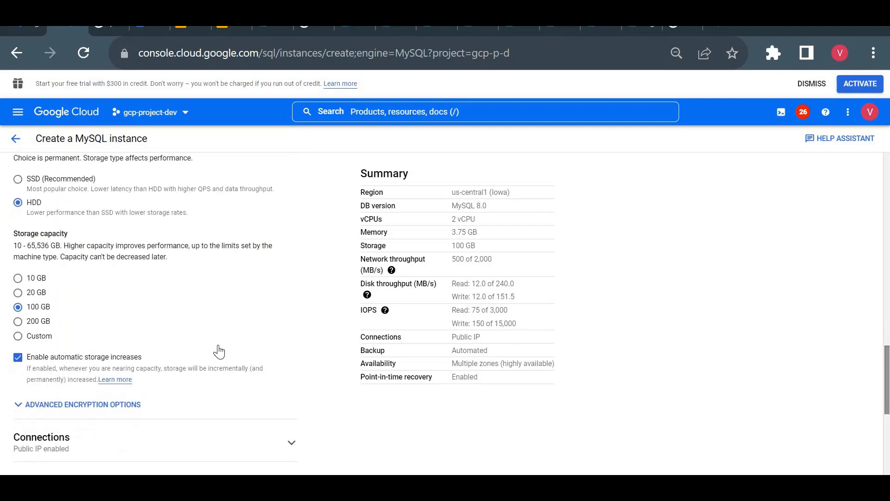
left_click(18, 292)
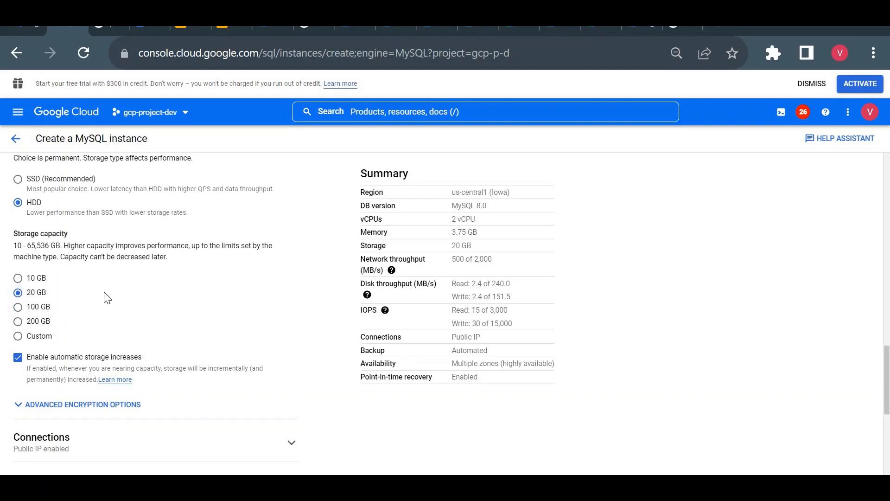
left_click(17, 278)
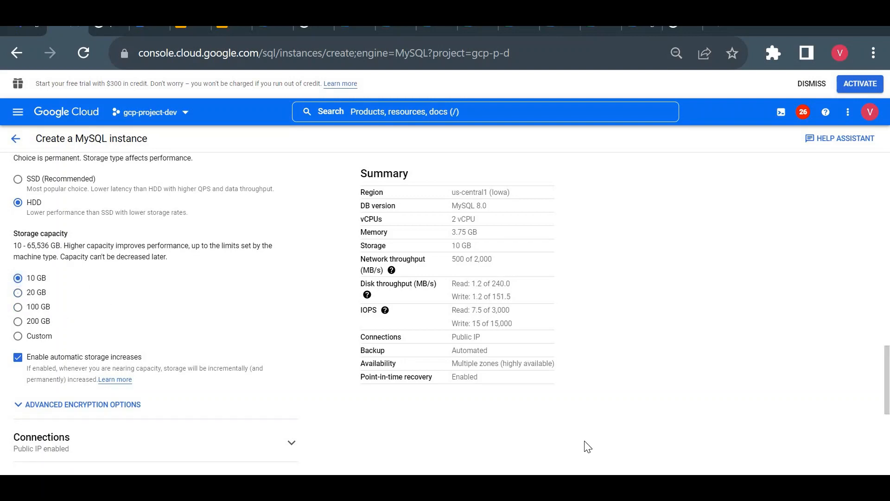
scroll(887, 375, "down", 3)
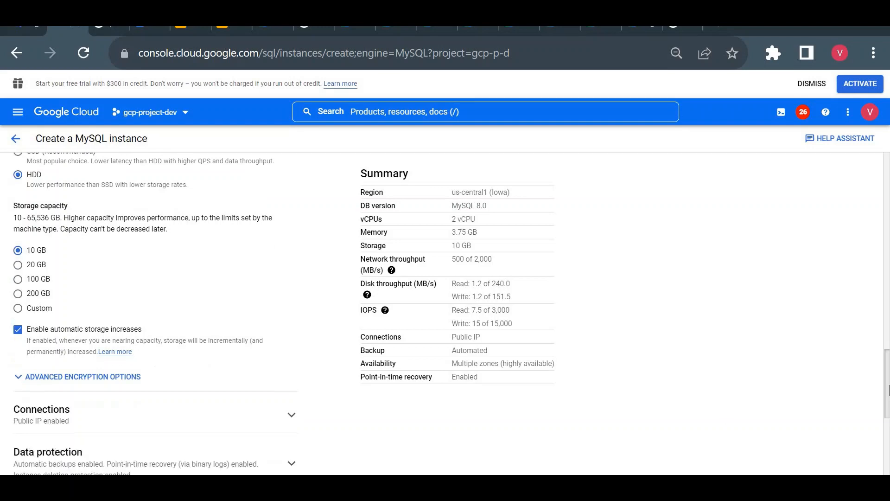
scroll(772, 319, "up", 3)
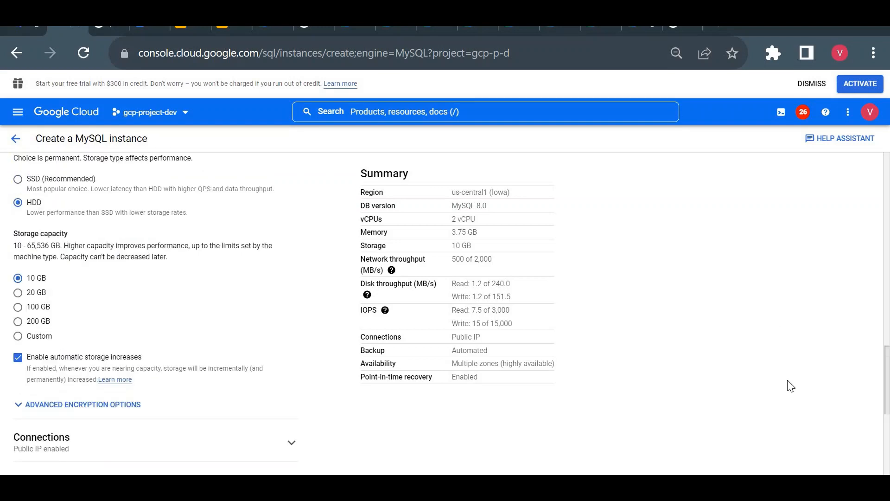
- Review the remaining configuration sections from Connections to Labels, and recheck the instance info, preset and zonal availability settings
left_click_drag(888, 378, 888, 442)
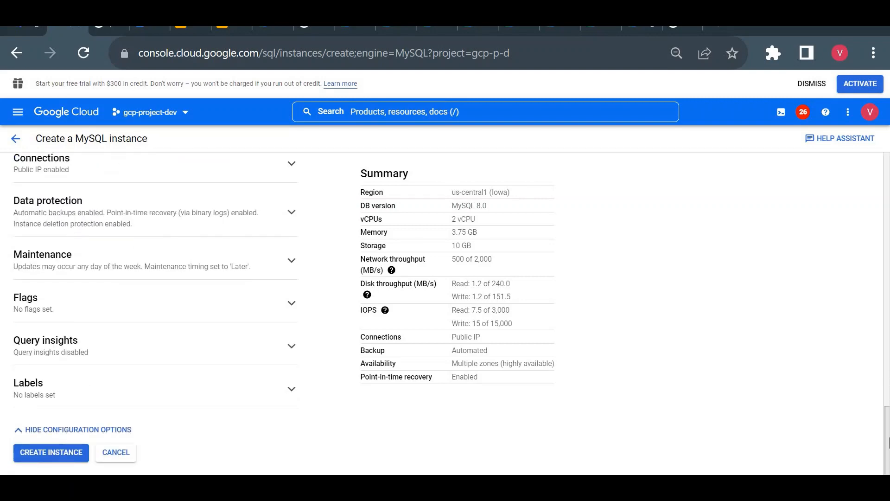
scroll(888, 311, "up", 15)
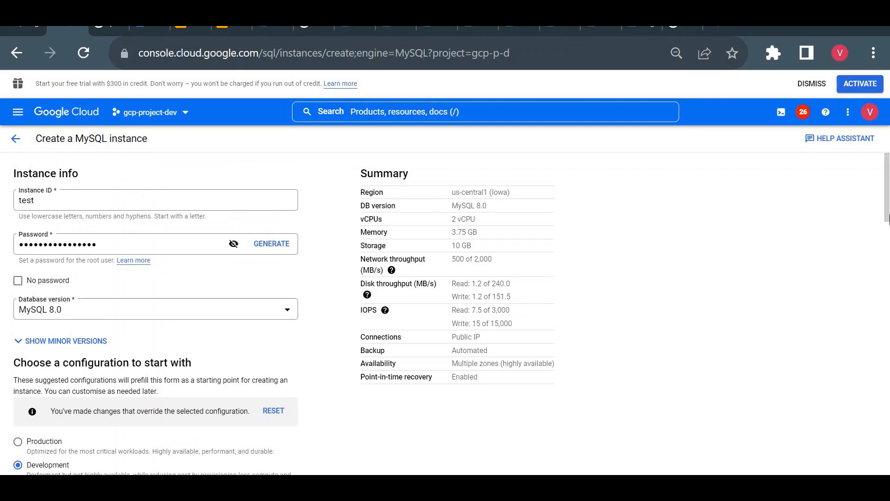
scroll(887, 248, "down", 5)
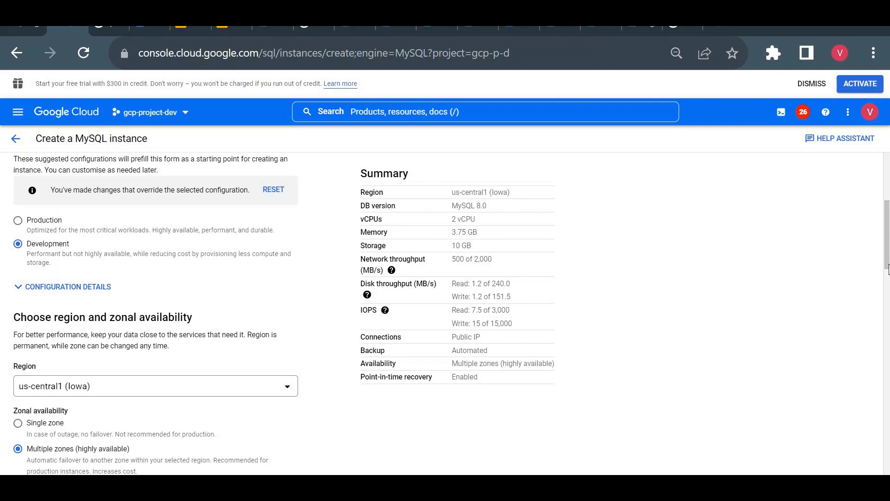
scroll(888, 276, "down", 1)
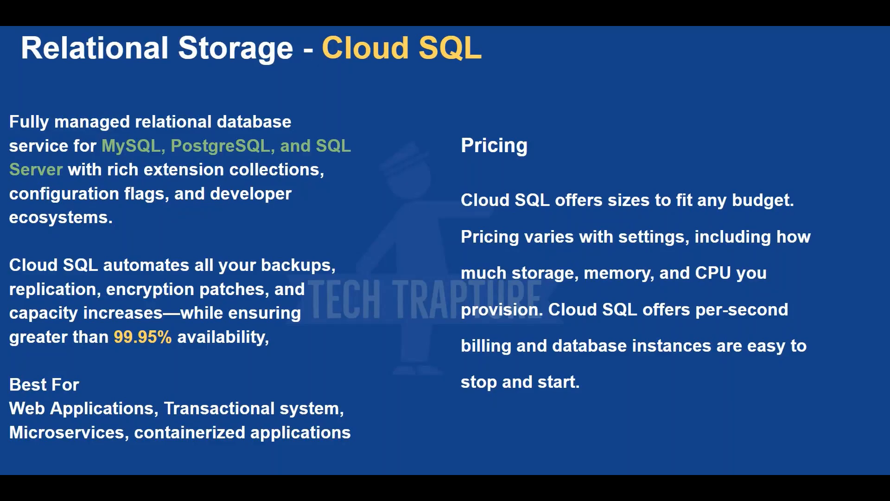
key("Right")
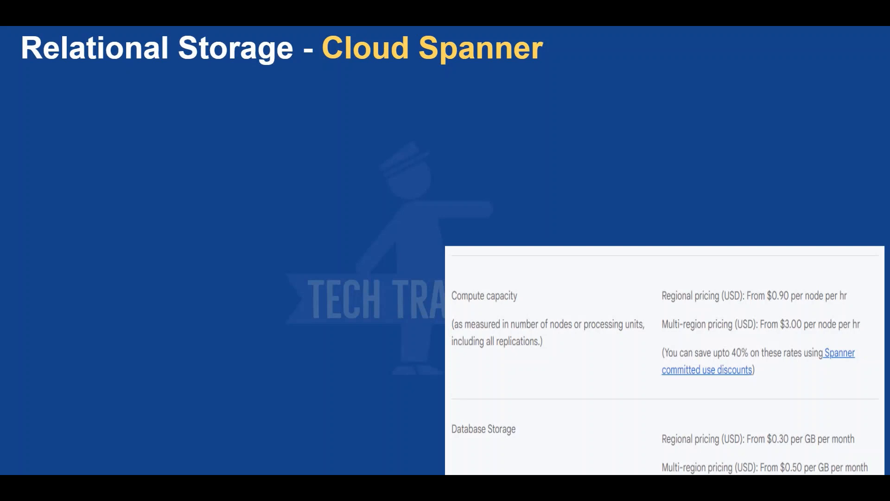
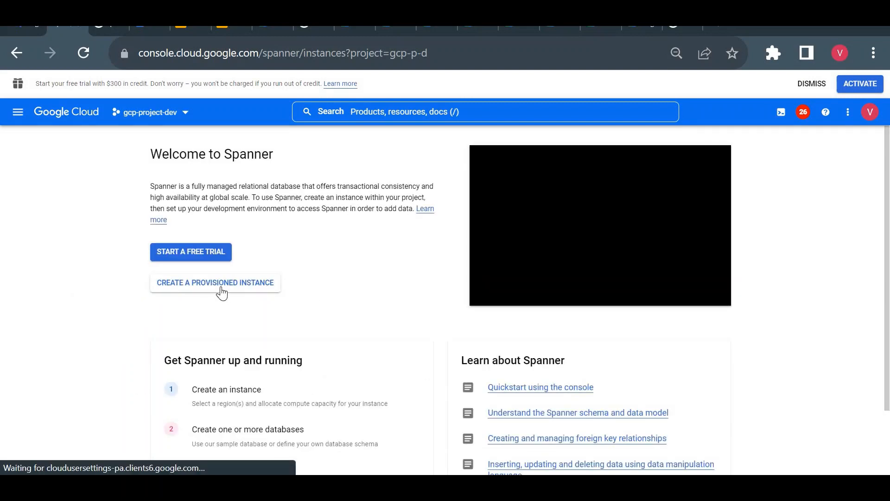
- Start a new provisioned Spanner instance and set its instance name to test
left_click(222, 292)
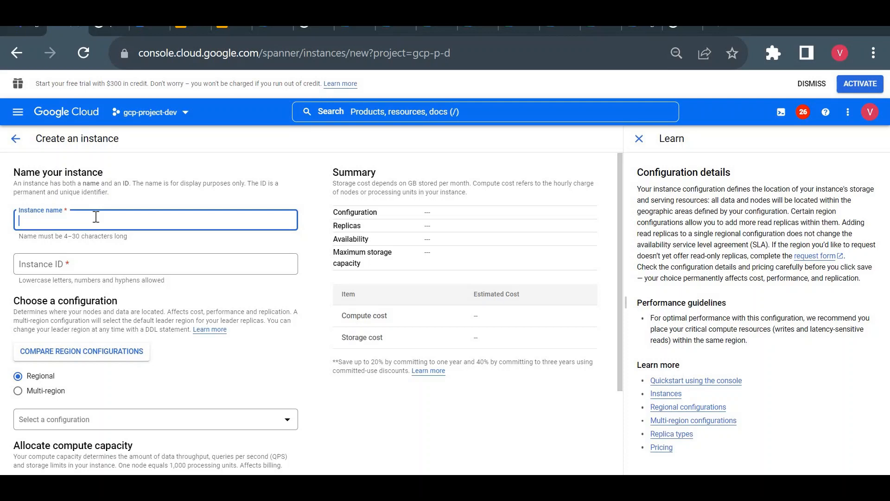
type("test")
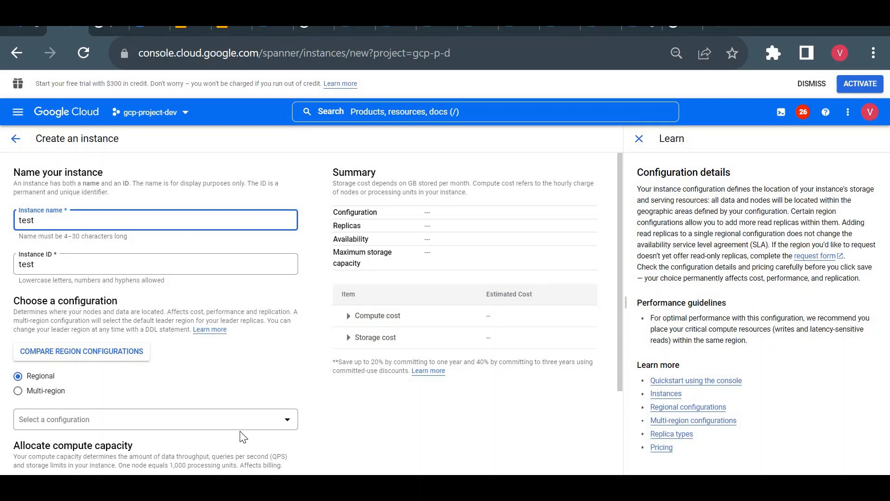
- Choose us-central1 (Iowa) as the instance's regional configuration
left_click(135, 425)
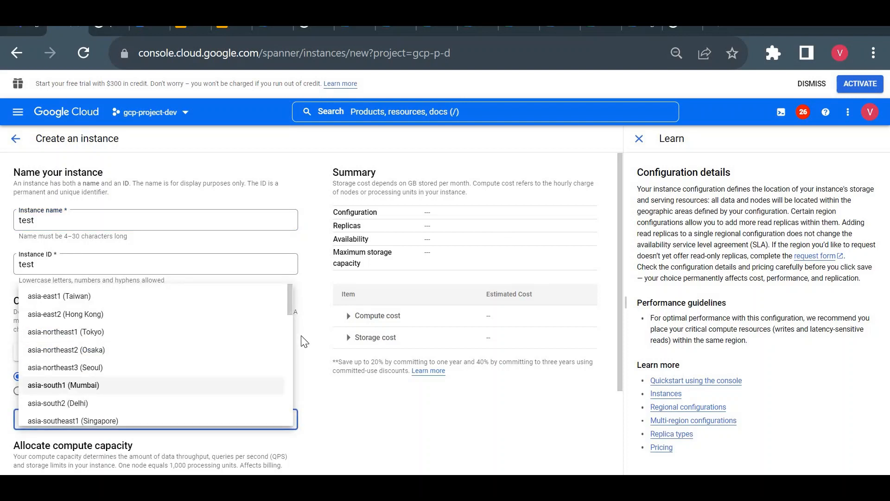
scroll(288, 328, "down", 3)
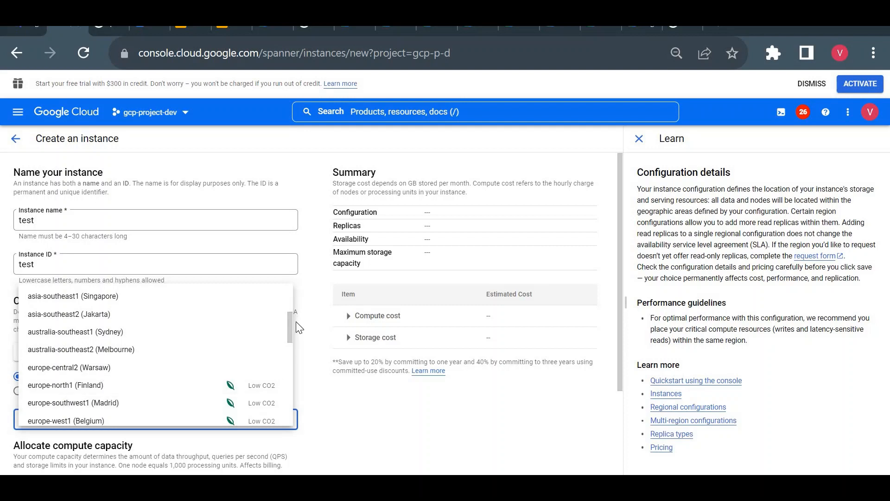
left_click(224, 435)
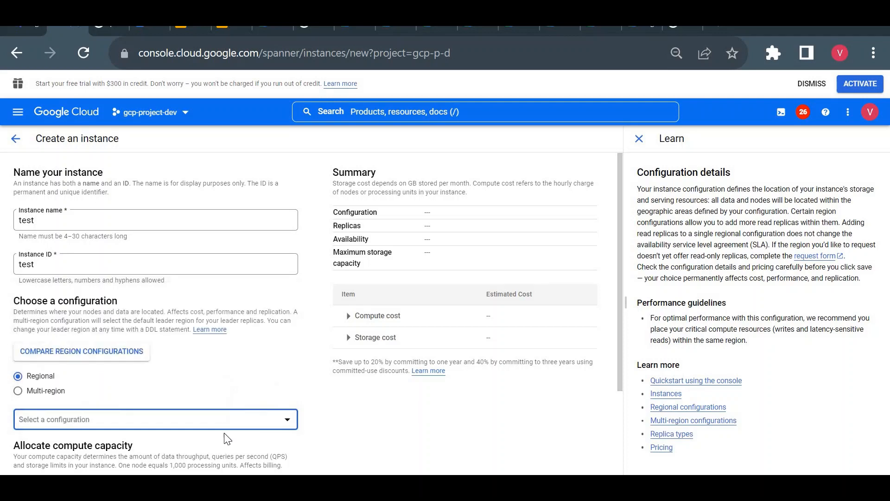
key("space")
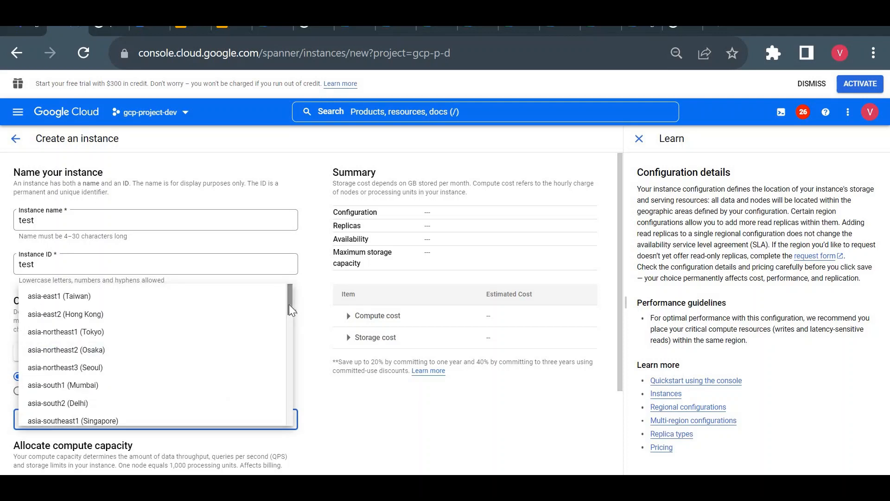
scroll(293, 345, "down", 1)
scroll(293, 345, "down", 10)
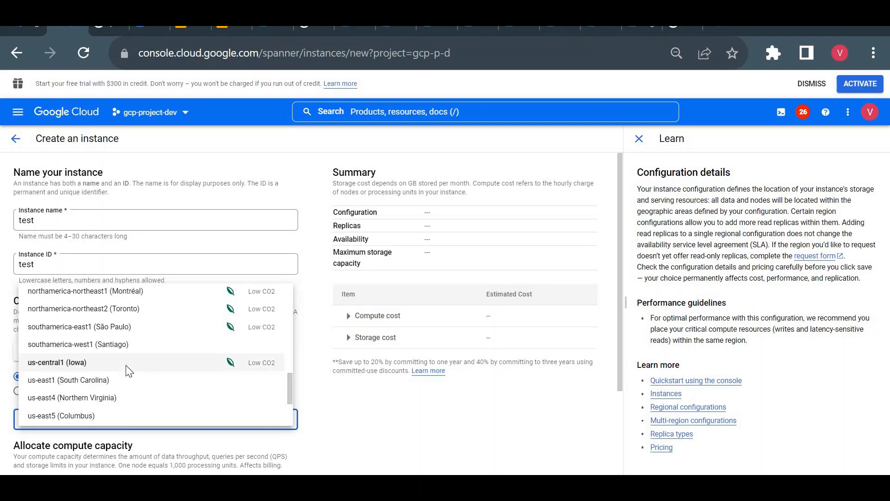
left_click(128, 363)
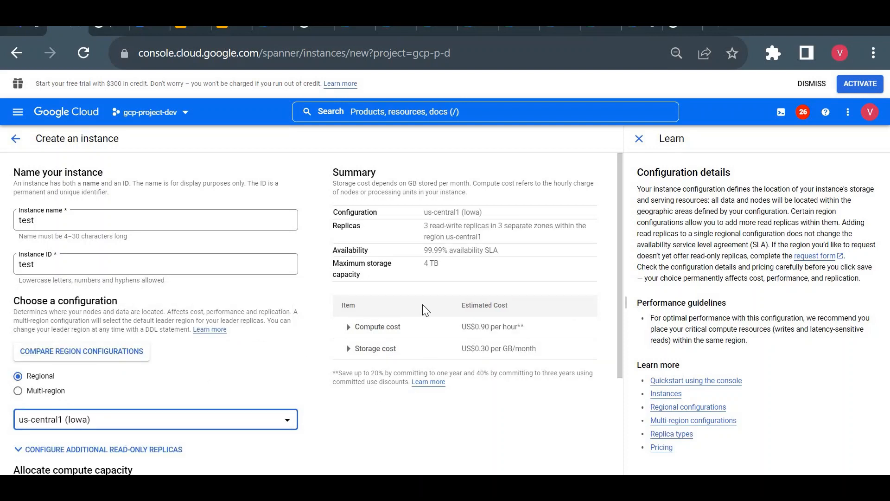
- Examine the replica details listed in the summary for the regional configuration
triple_click(429, 229)
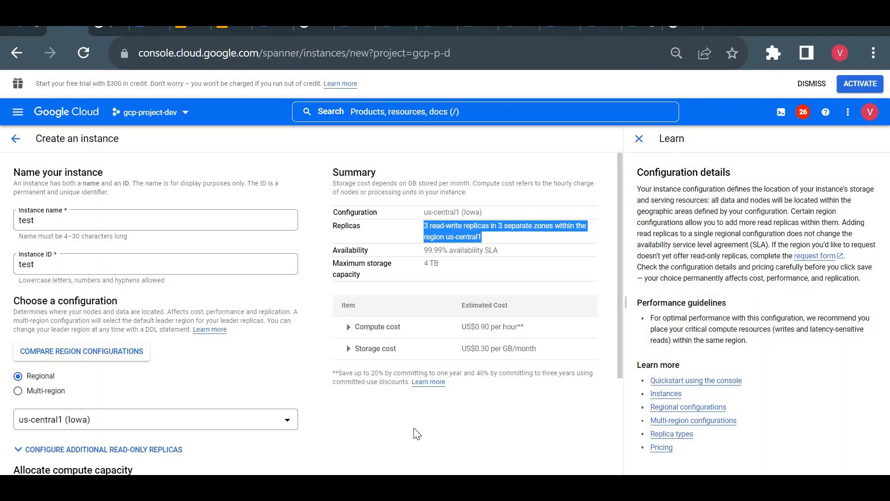
left_click(416, 450)
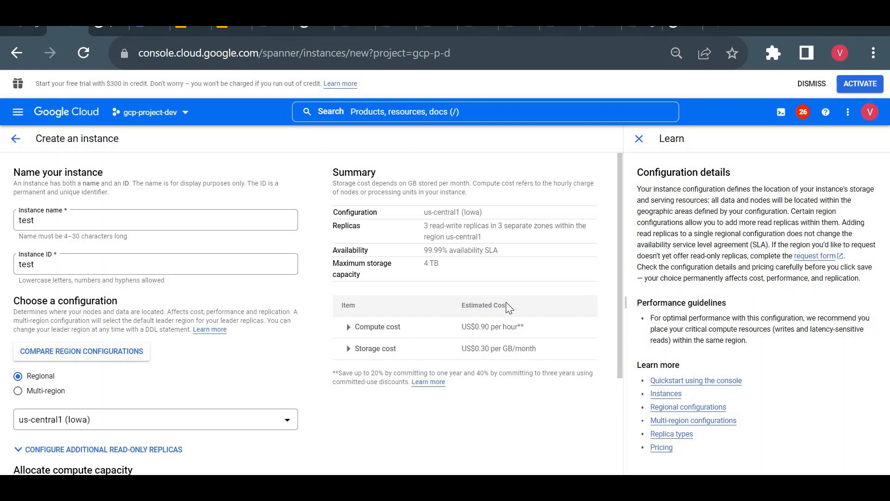
triple_click(472, 237)
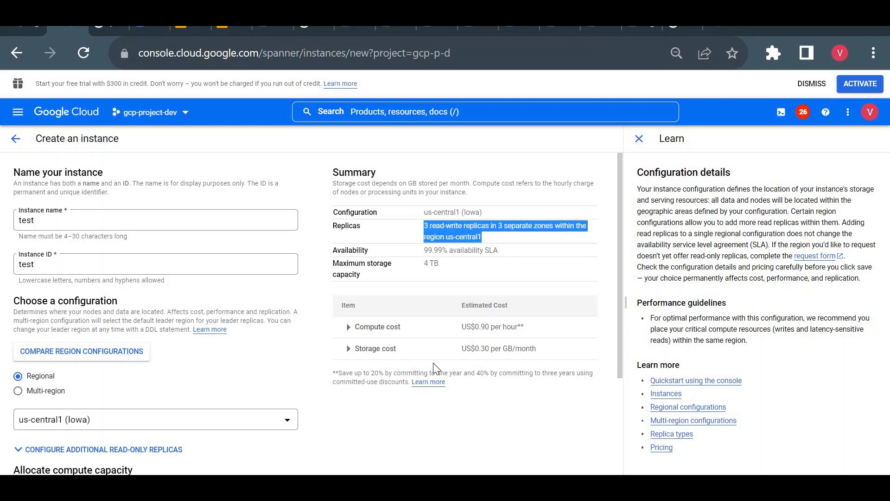
left_click(425, 427)
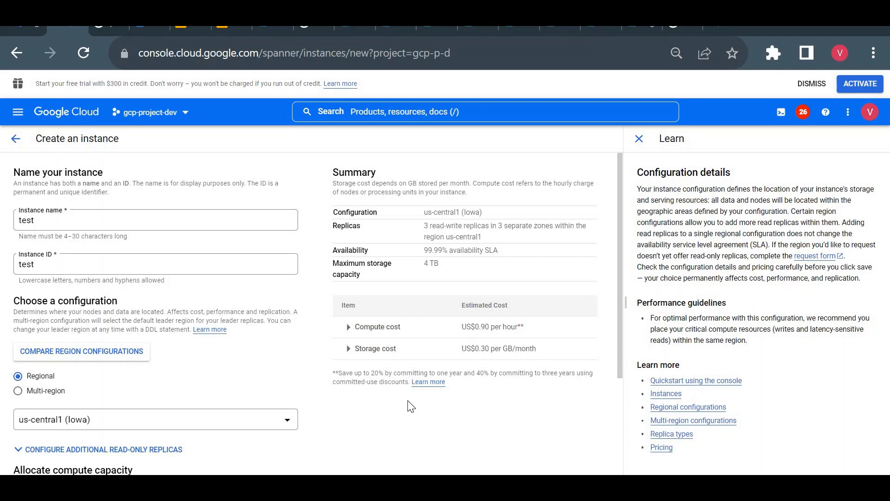
double_click(426, 227)
- Switch the instance to a multi-region configuration and choose nam10 (Iowa/Salt Lake City/Oklahoma)
left_click(29, 394)
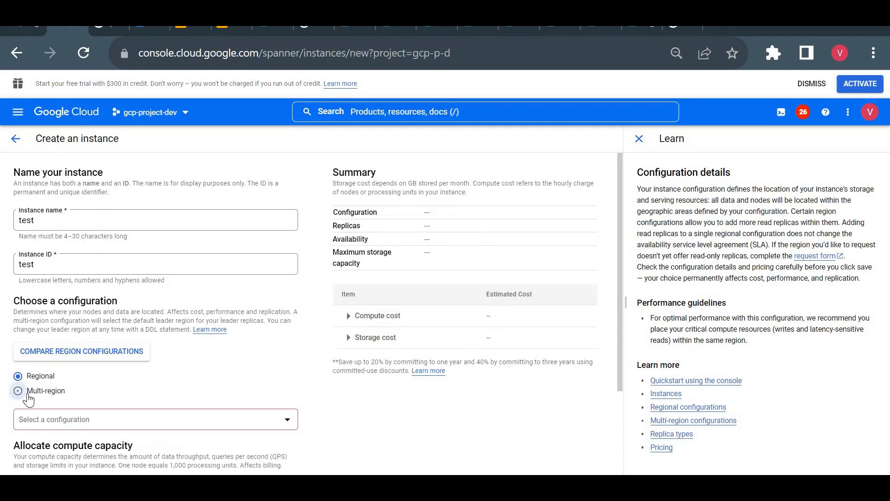
left_click(60, 422)
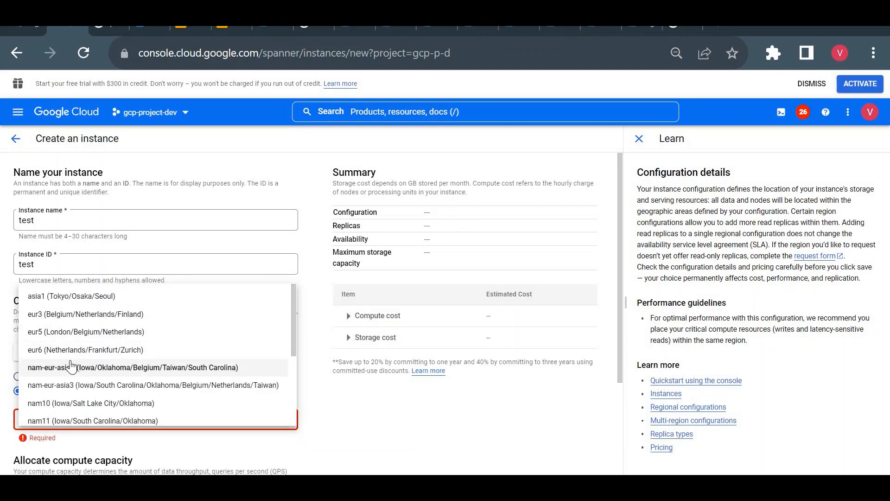
left_click(97, 403)
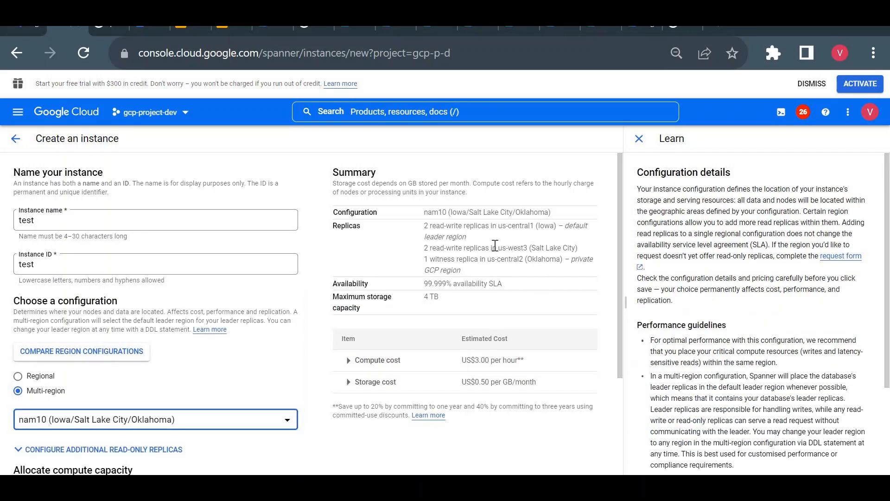
- Examine each replica entry in the multi-region summary, including the default leader region, second read-write region and witness replica
triple_click(438, 228)
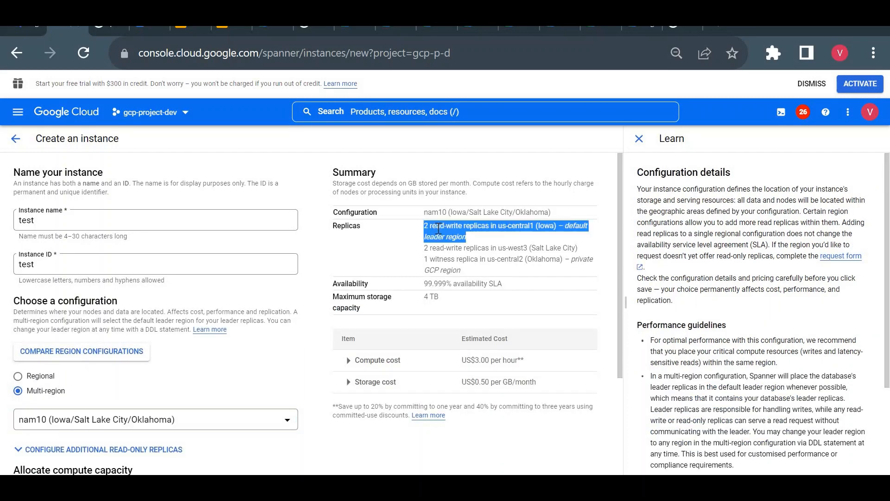
left_click(485, 252)
triple_click(485, 252)
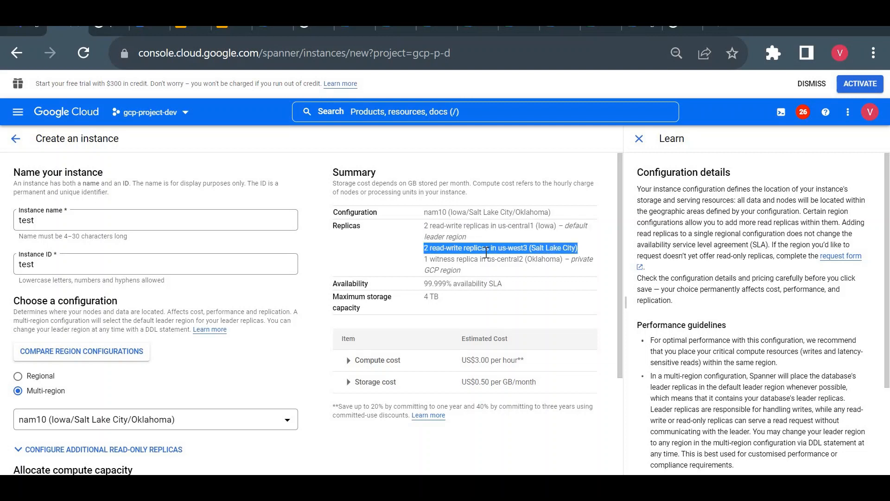
left_click(454, 265)
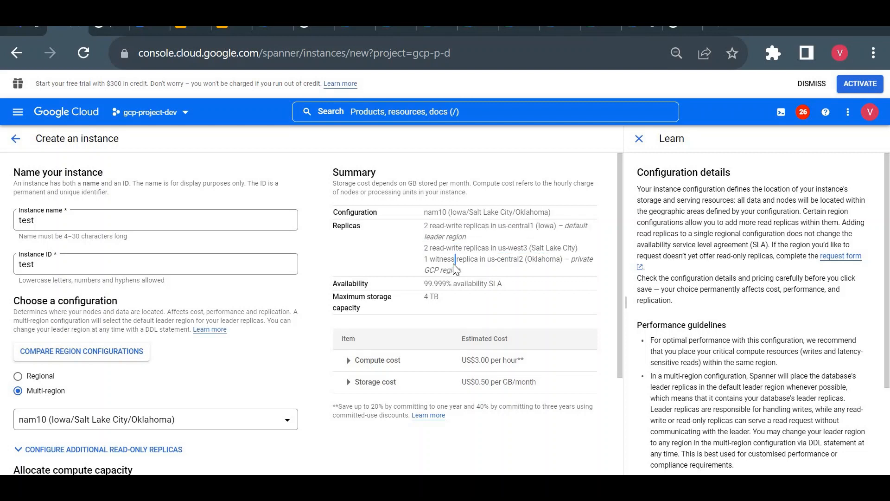
triple_click(453, 265)
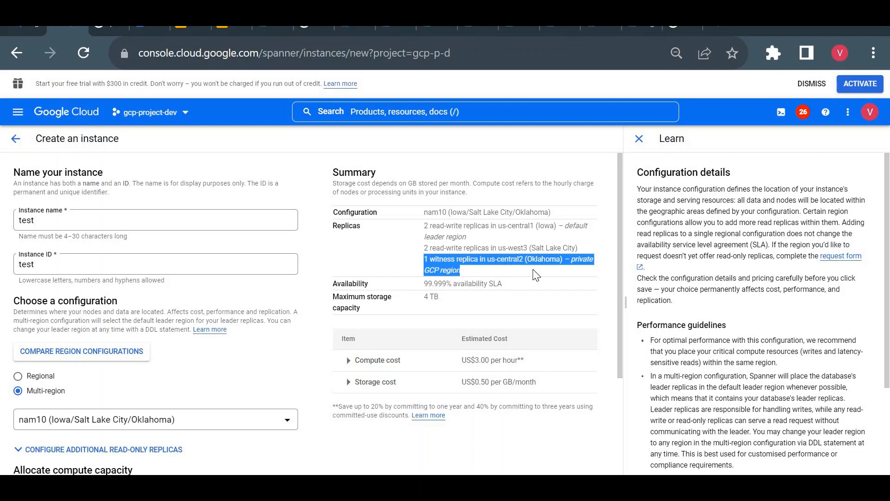
triple_click(448, 228)
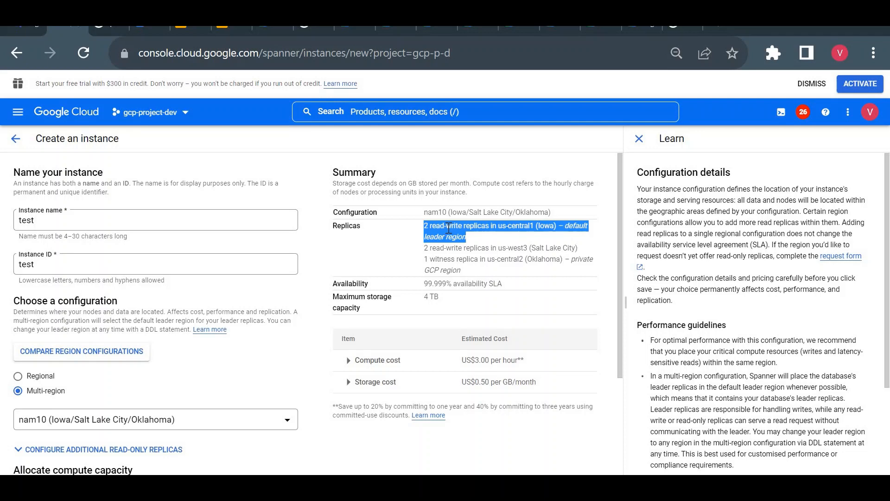
left_click(294, 457)
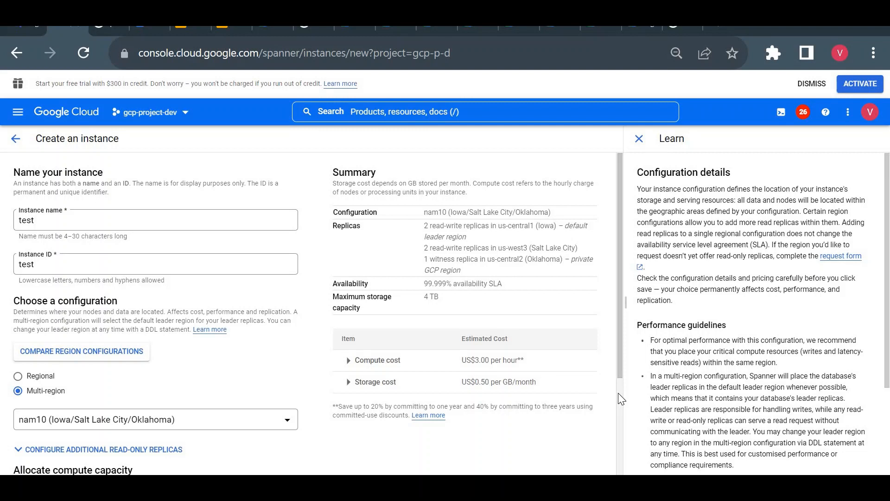
- Close the Learn pane and try a compute capacity of 100 processing units before restoring the quantity to 1000
left_click(647, 141)
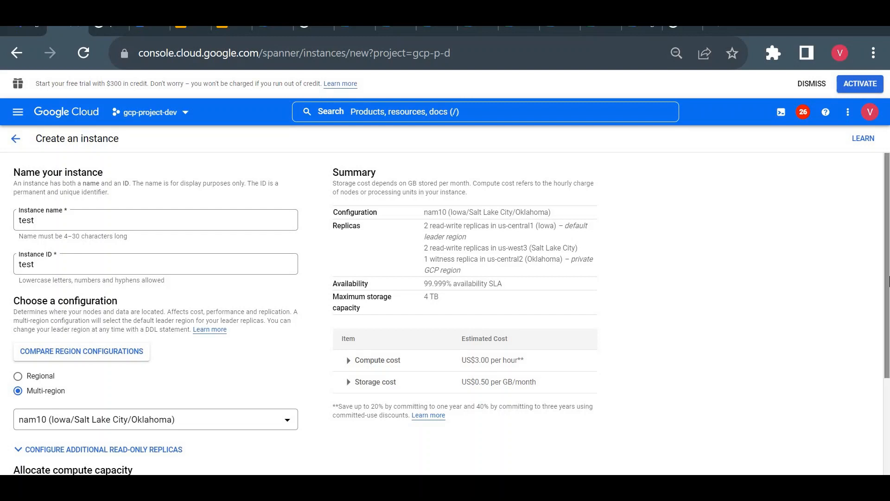
scroll(888, 391, "down", 3)
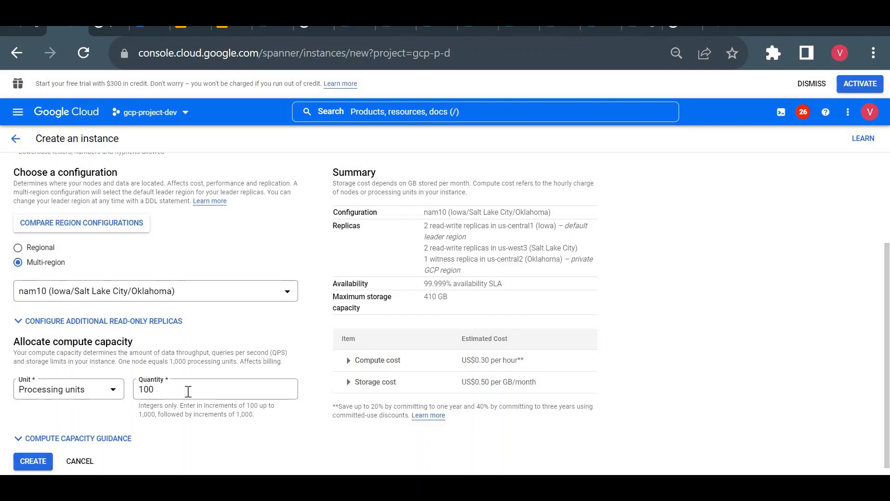
double_click(188, 392)
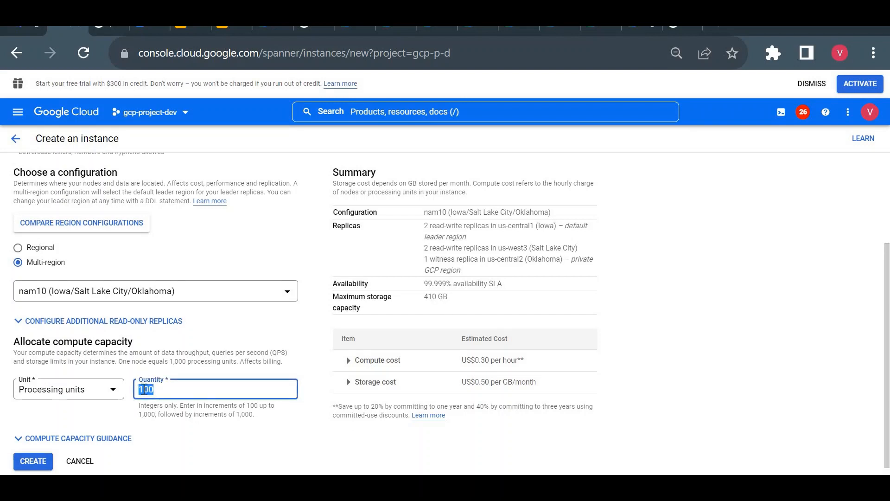
left_click(195, 390)
type("0")
left_click(237, 436)
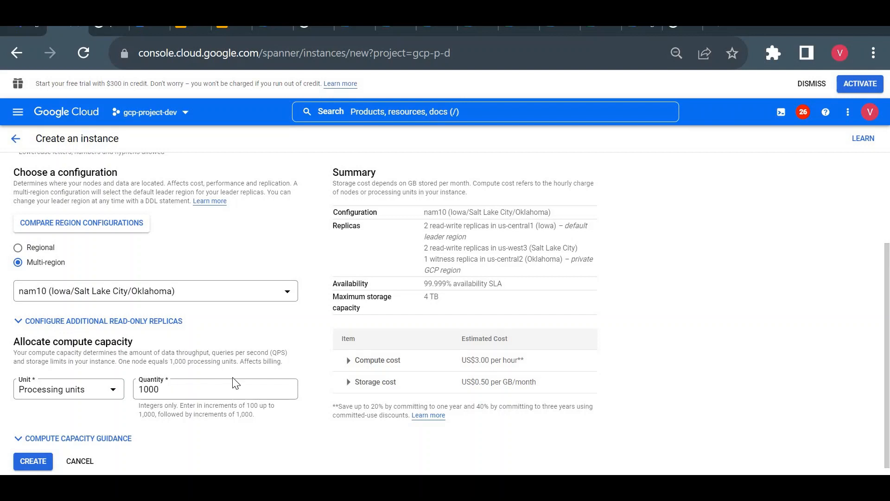
- Try Nodes as the compute capacity unit, check its quantity, and switch the unit back to Processing units
left_click(83, 393)
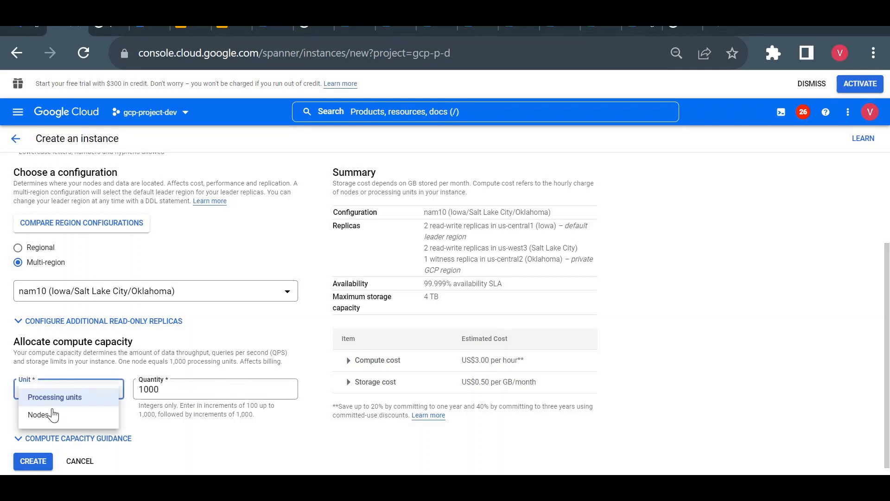
left_click(52, 414)
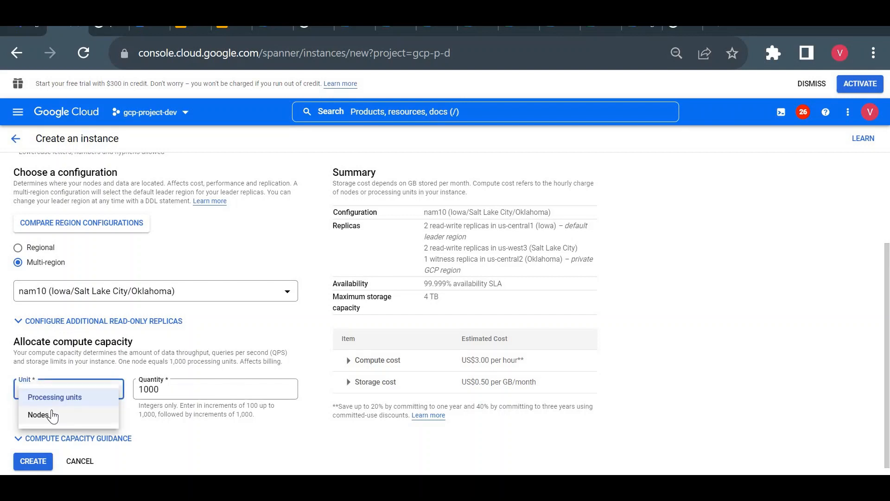
left_click(171, 393)
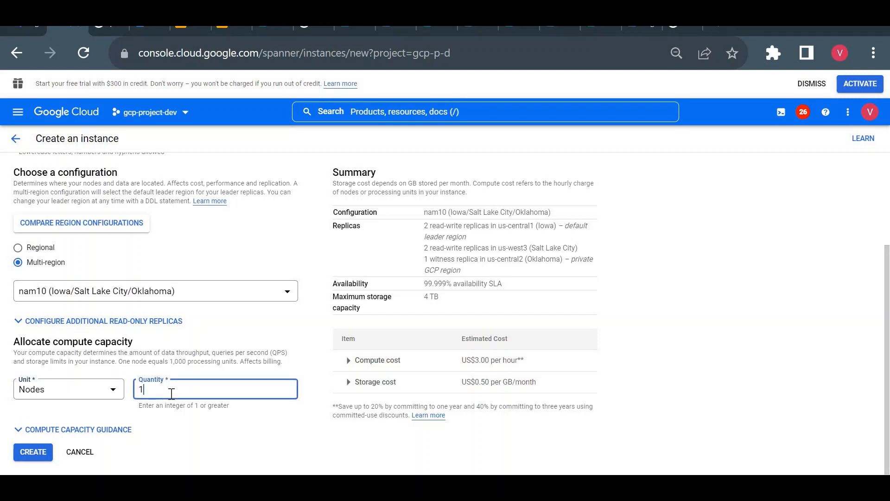
left_click(81, 401)
left_click(74, 397)
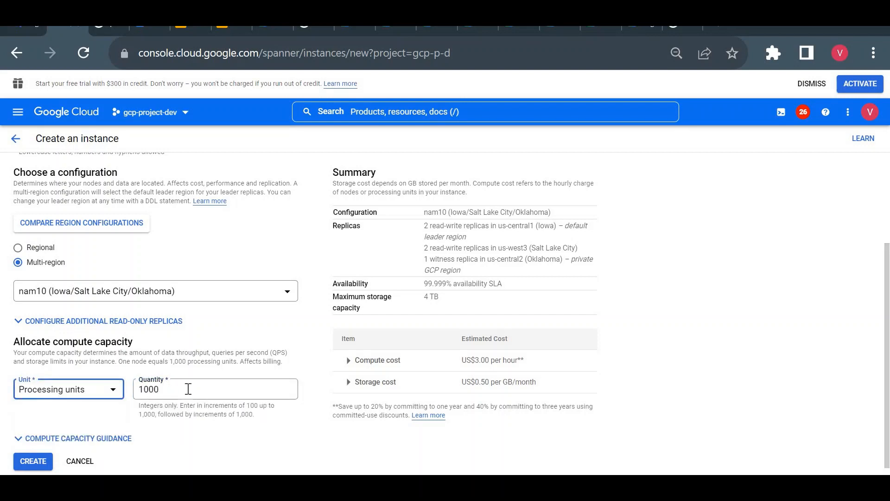
- Set the compute capacity quantity to 100 processing units
left_click(188, 389)
key("BackSpace")
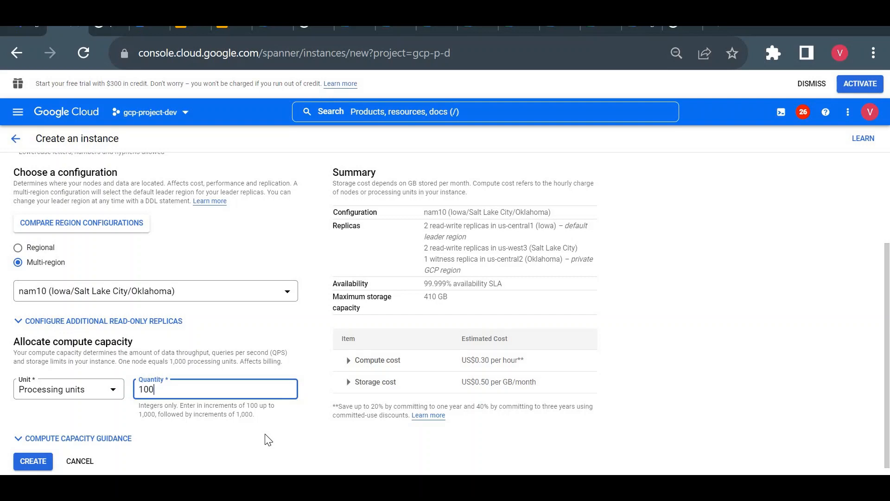
left_click(268, 439)
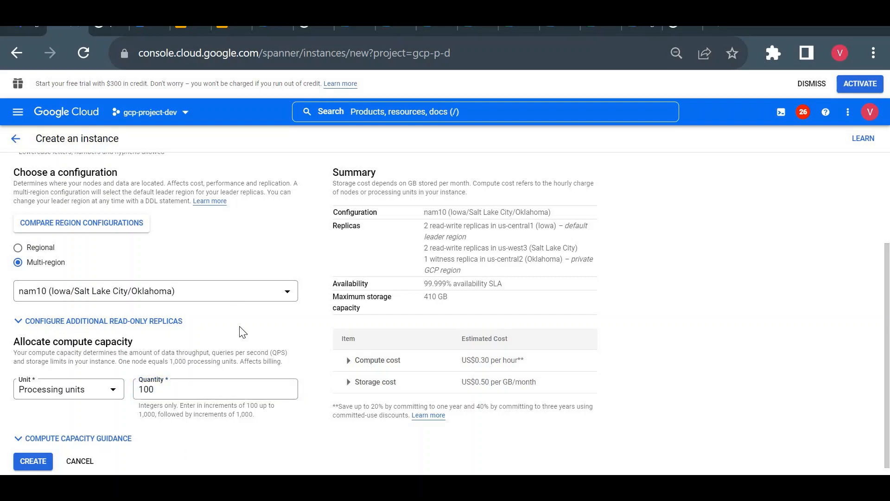
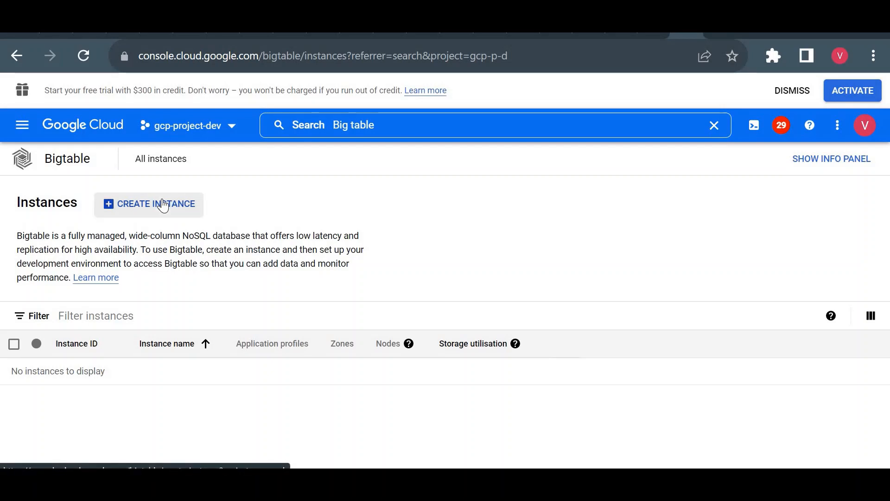
- Start creating a Bigtable instance and examine its estimated monthly and hourly costs
left_click(163, 204)
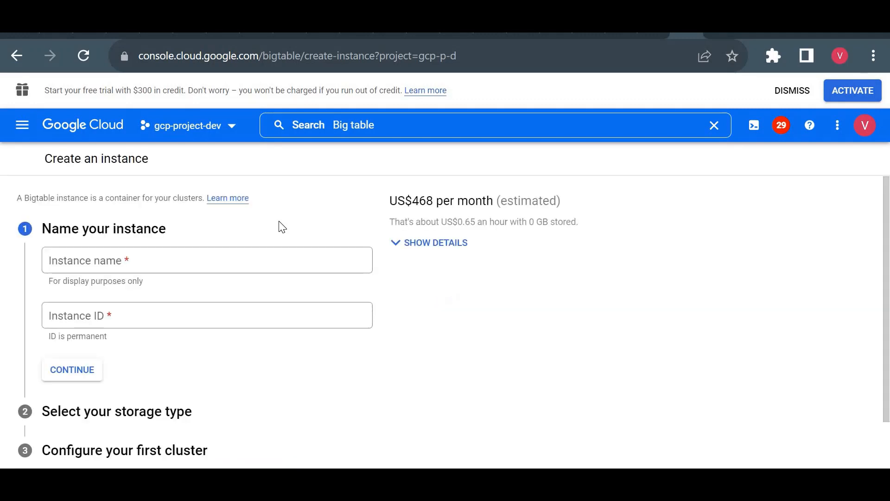
triple_click(416, 203)
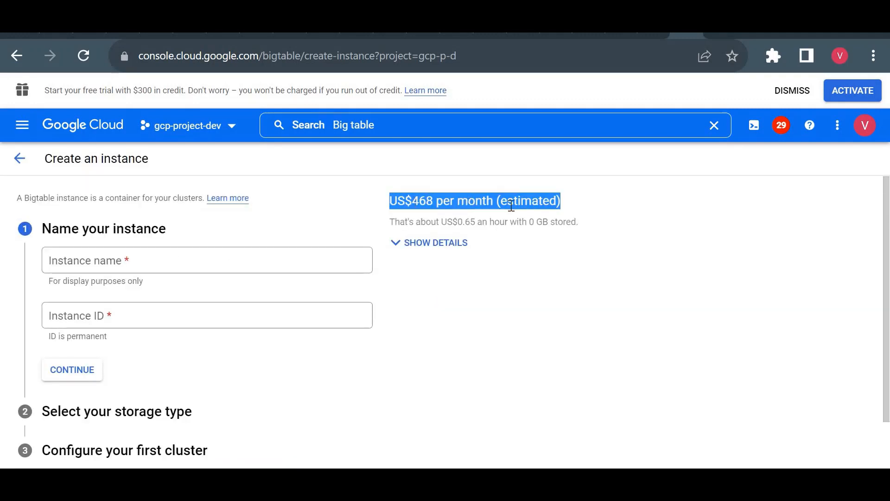
triple_click(510, 204)
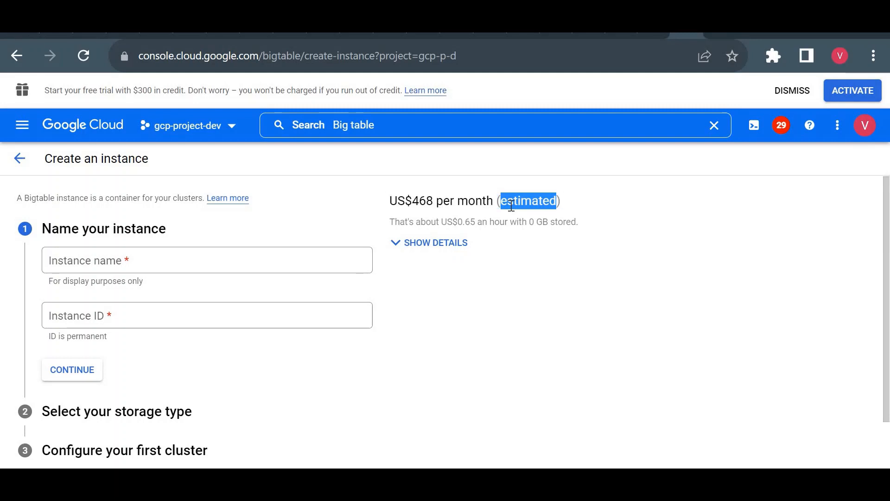
double_click(551, 224)
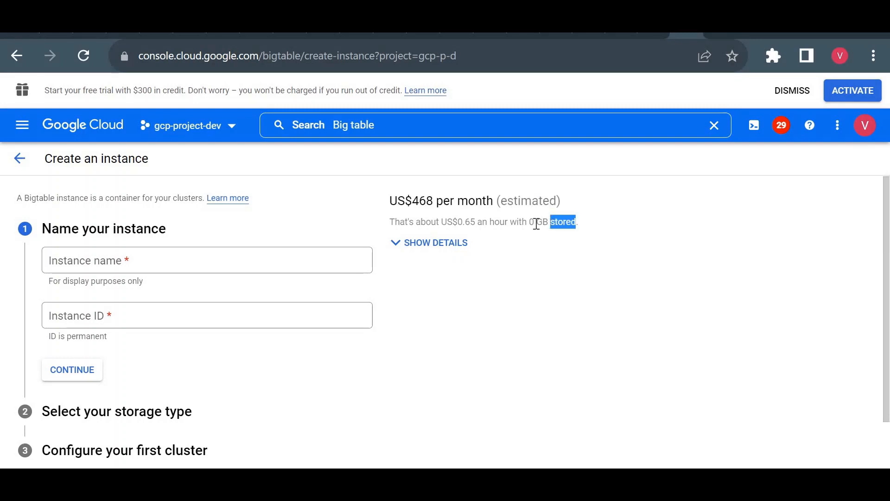
left_click(536, 223)
triple_click(536, 223)
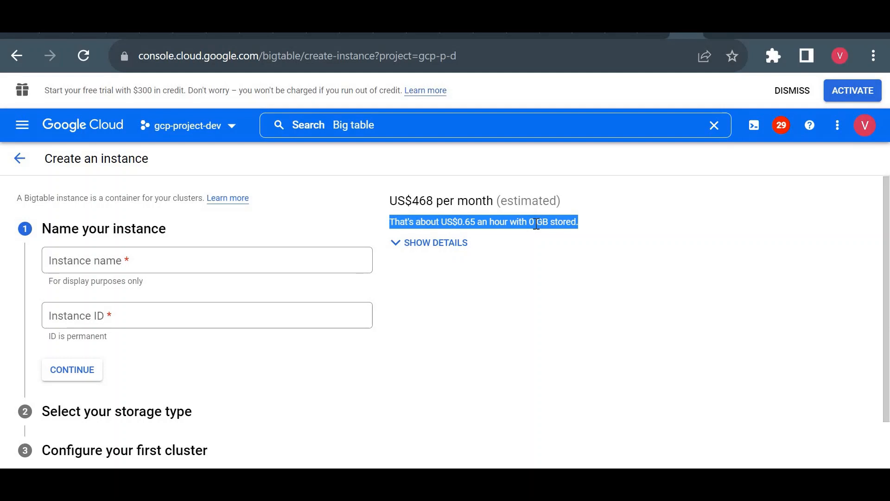
left_click(499, 226)
triple_click(499, 225)
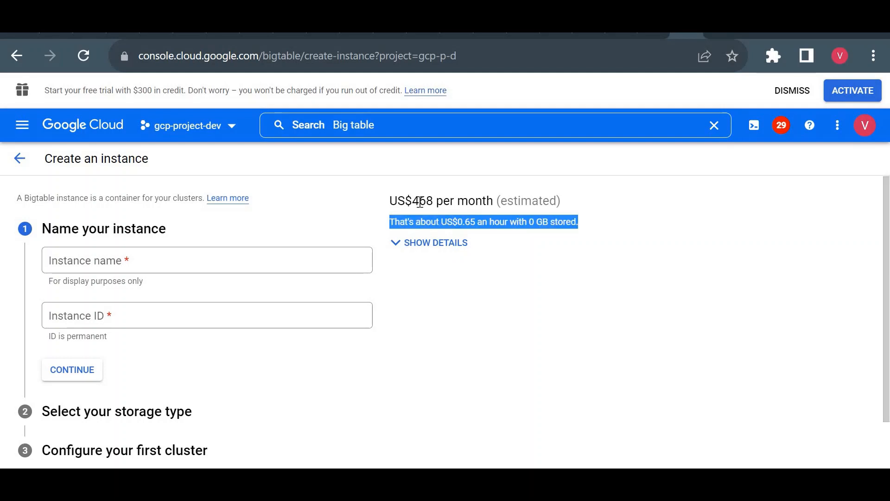
left_click(420, 202)
double_click(420, 202)
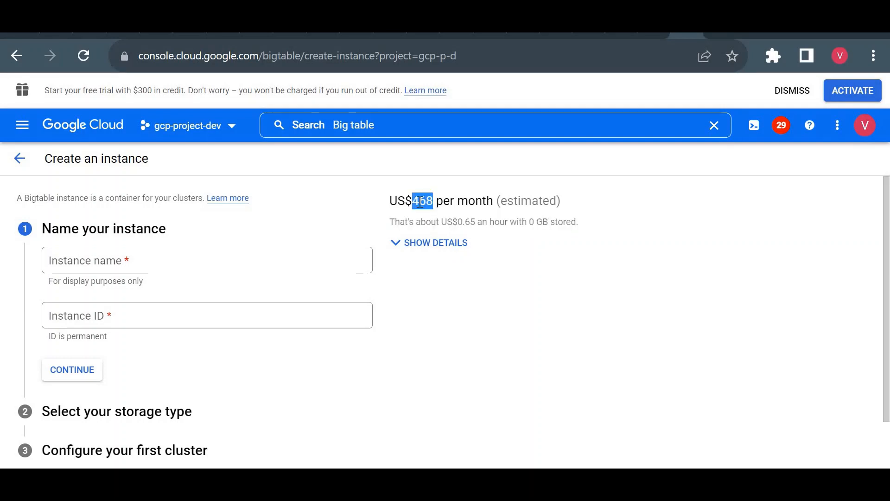
- Name the Bigtable instance "instance" and continue to the storage type selection
left_click(167, 262)
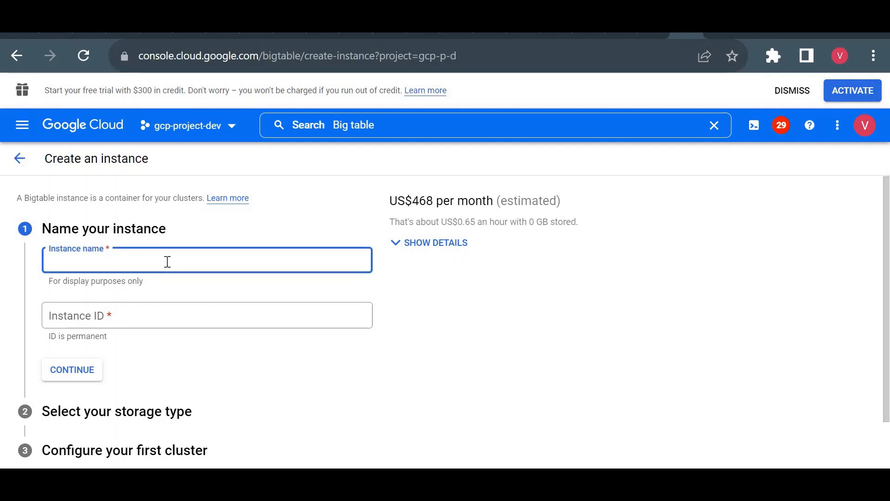
type("instance")
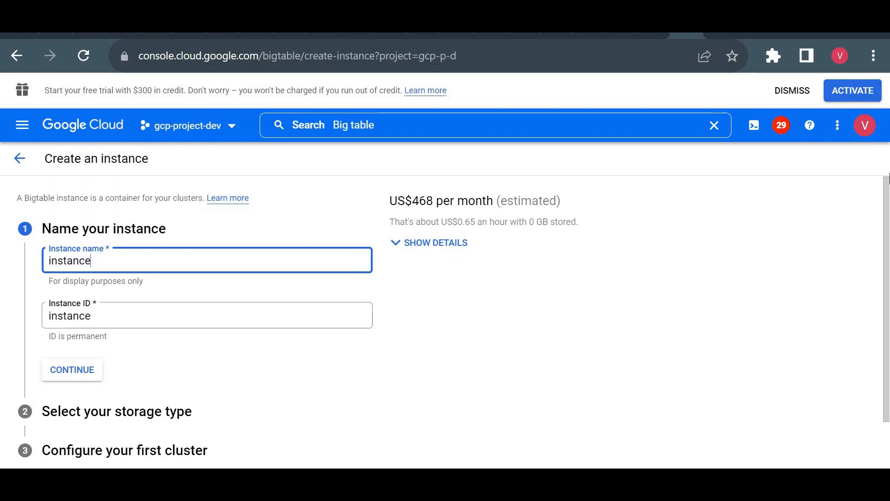
scroll(719, 318, "down", 2)
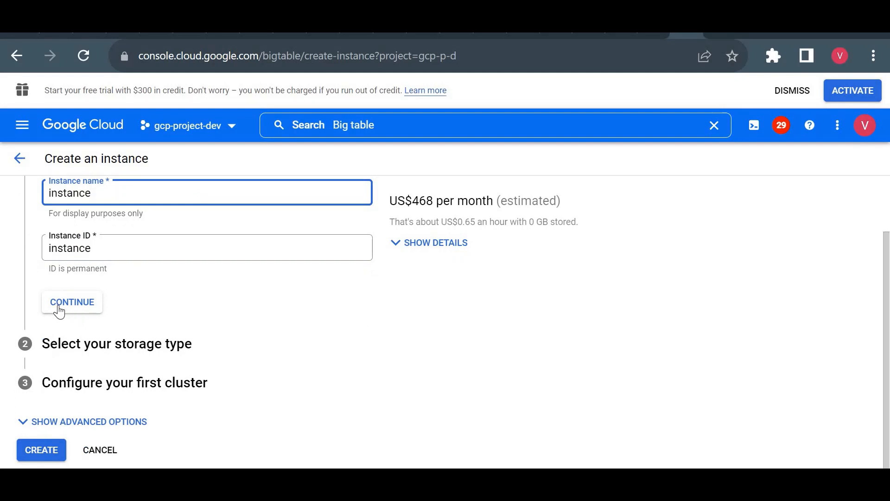
key("Return")
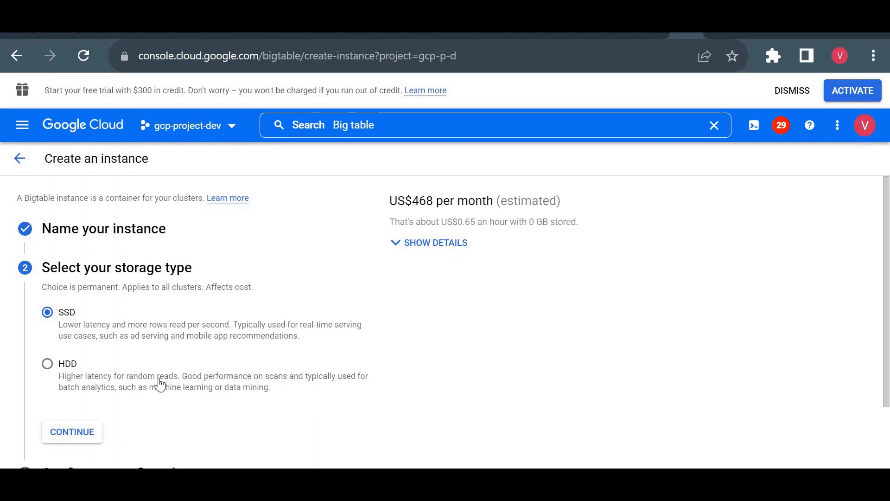
- Try HDD as the storage type, switch back to SSD and continue to the first cluster's configuration
left_click(48, 364)
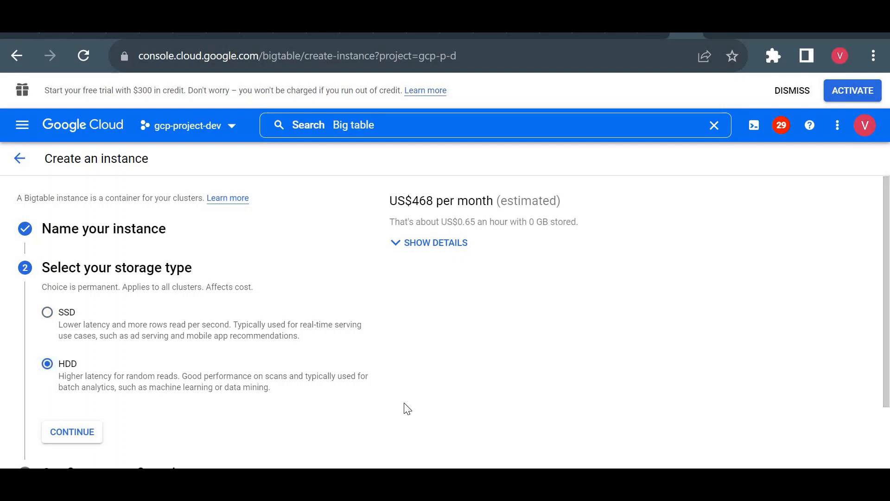
left_click(47, 318)
left_click(83, 434)
- Expand the cost estimate's details, reopen the storage type section and examine the estimated monthly cost
left_click(420, 242)
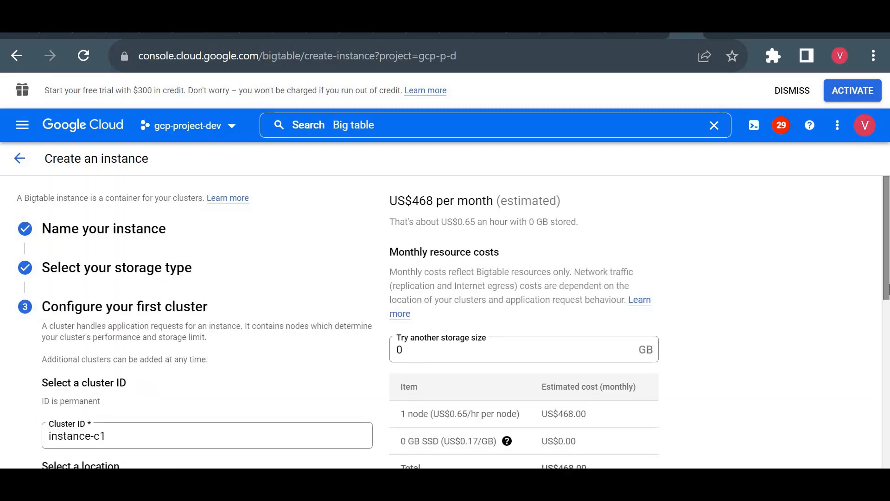
left_click_drag(885, 289, 886, 310)
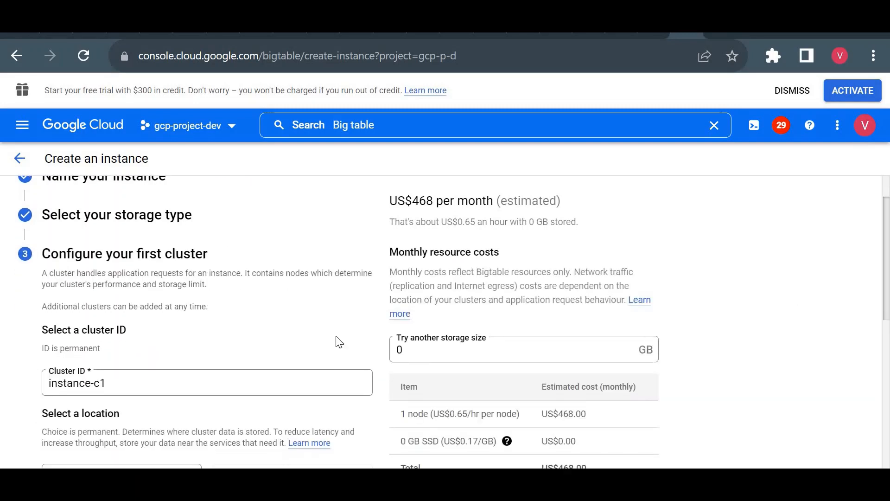
left_click(54, 218)
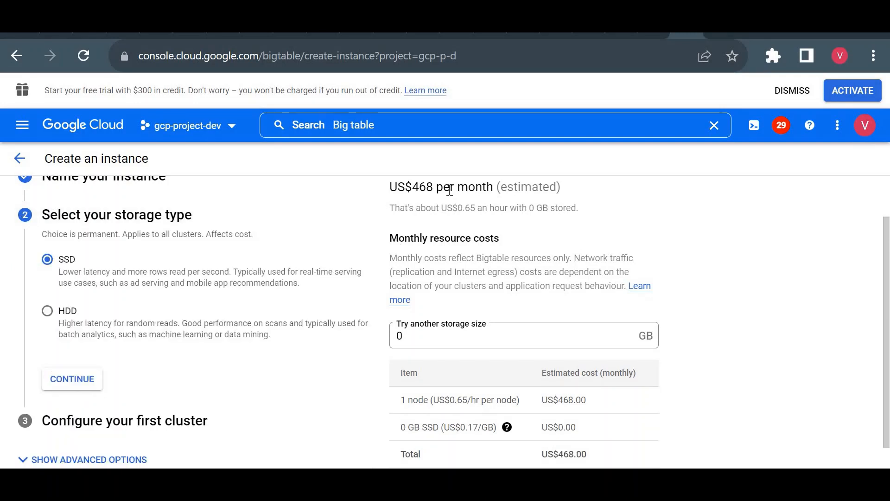
triple_click(450, 189)
triple_click(413, 196)
double_click(430, 191)
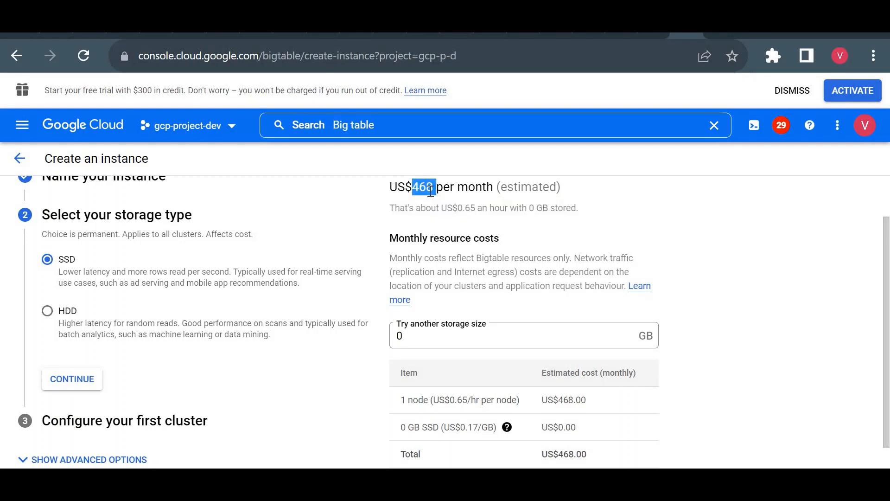
triple_click(430, 191)
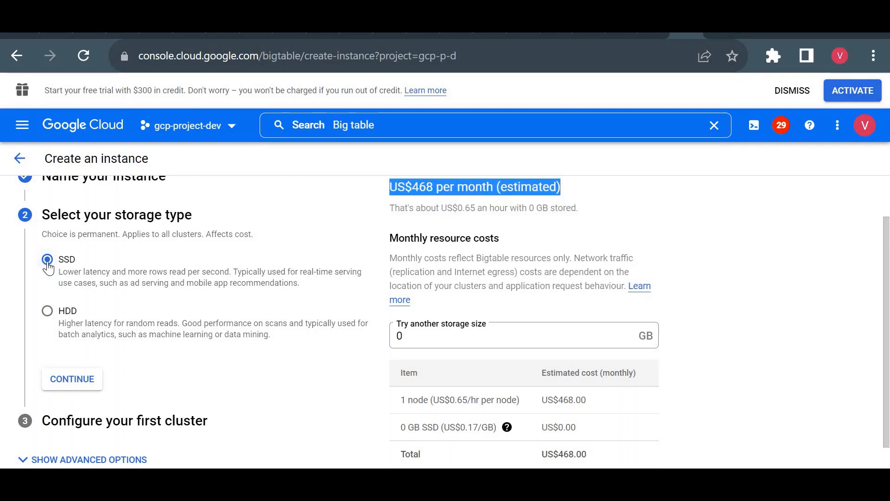
- Check the node and SSD storage costs, and set the trial storage size to 100 GB to compare the storage cost
left_click(443, 342)
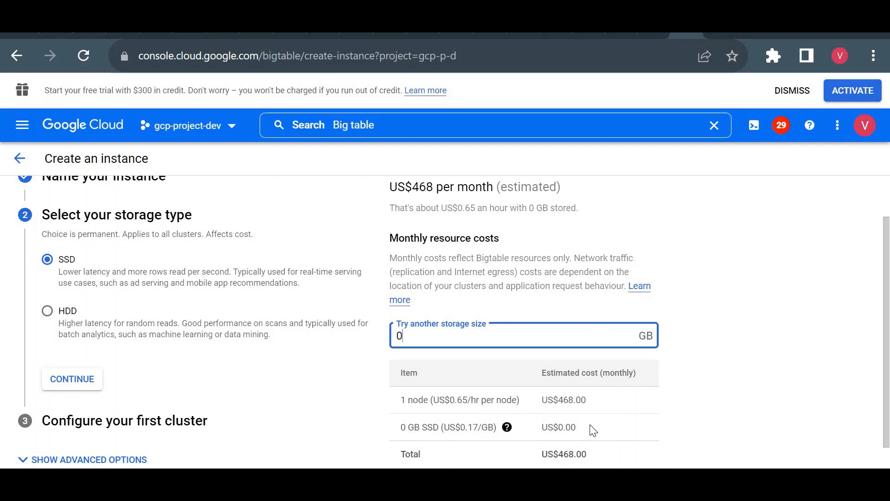
left_click_drag(590, 425, 531, 433)
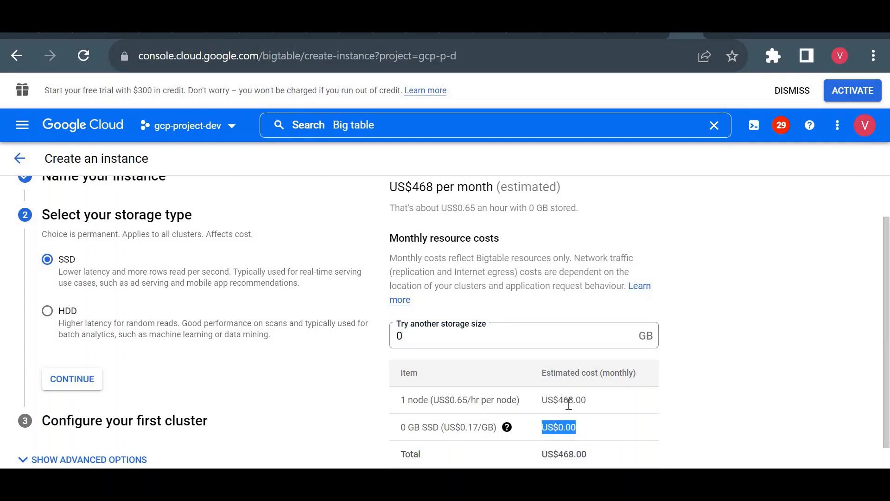
left_click_drag(587, 400, 538, 401)
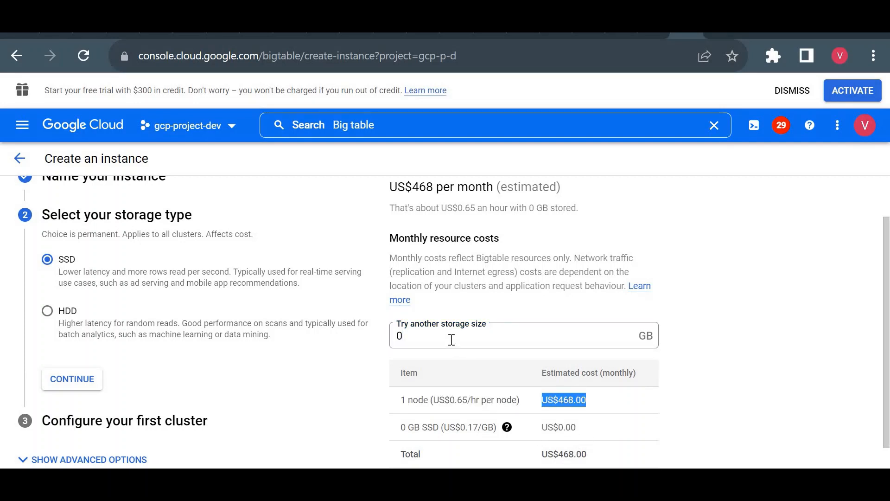
left_click(451, 339)
type("100")
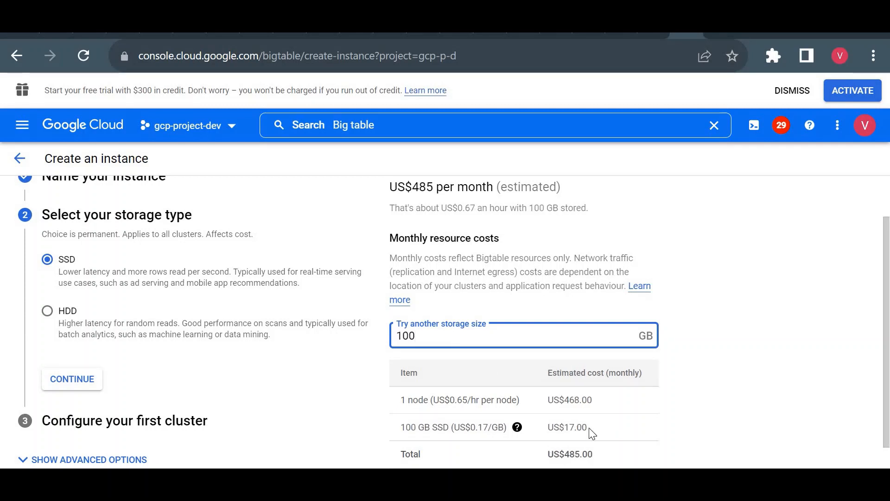
left_click_drag(587, 427, 553, 427)
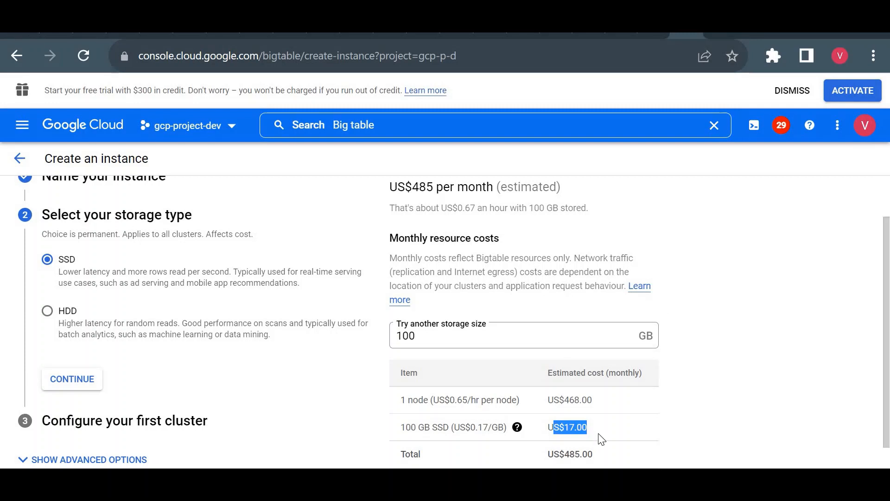
- Check the storage cost with HDD selected, restore SSD and continue to the cluster configuration
left_click(48, 311)
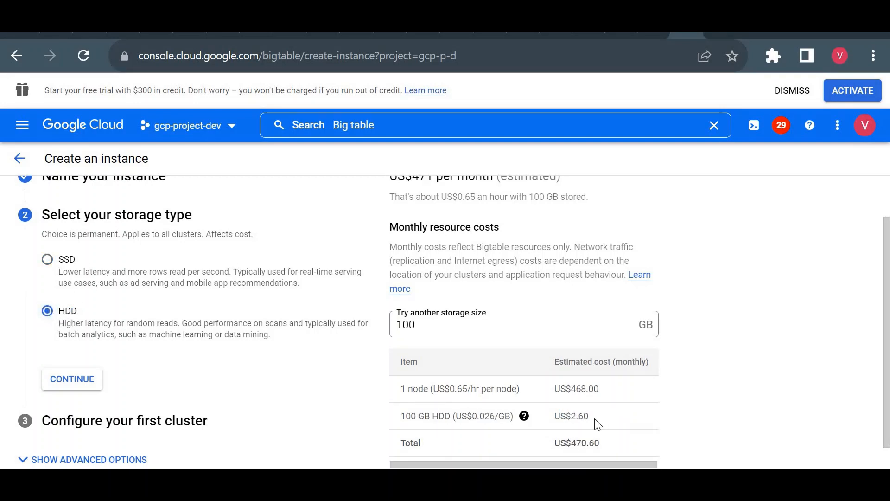
triple_click(582, 418)
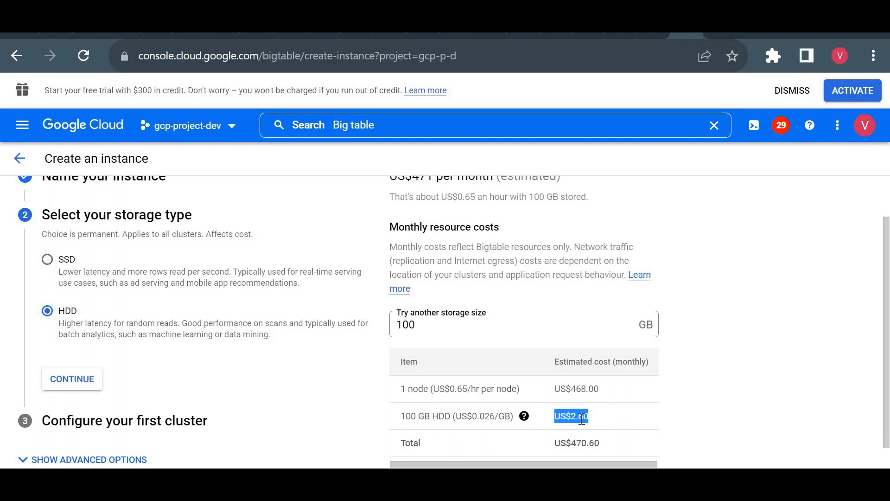
left_click(755, 353)
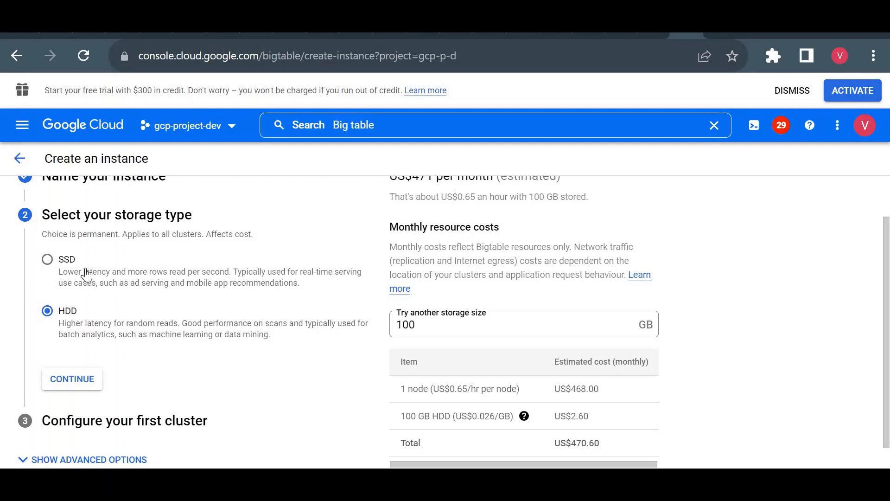
left_click(50, 260)
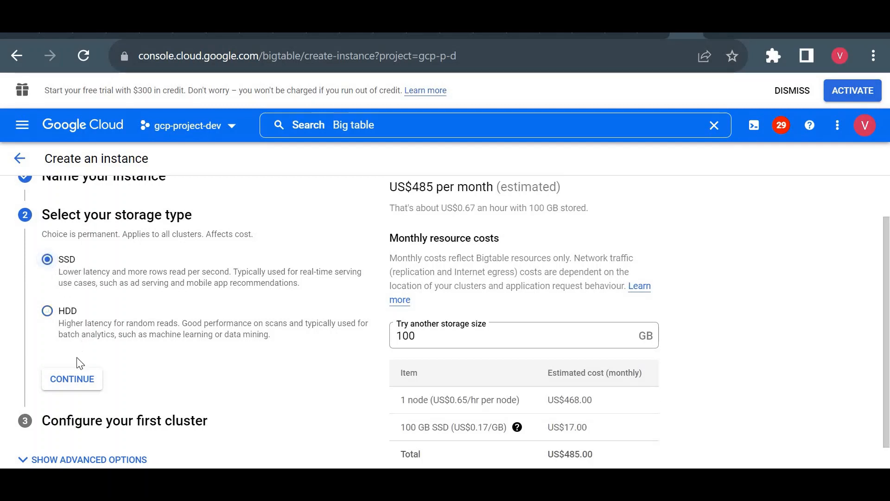
left_click(79, 379)
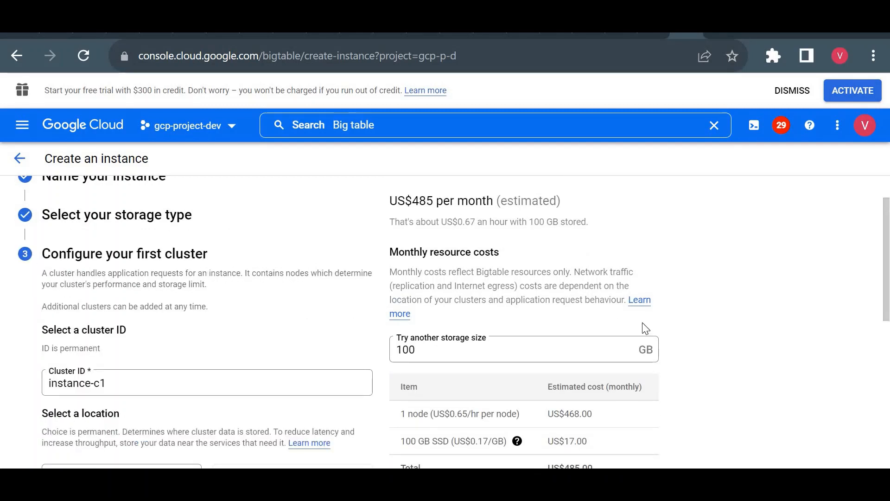
- Set the cluster's region to asia-south2 (Delhi) and keep Any as its zone
scroll(417, 278, "down", 4)
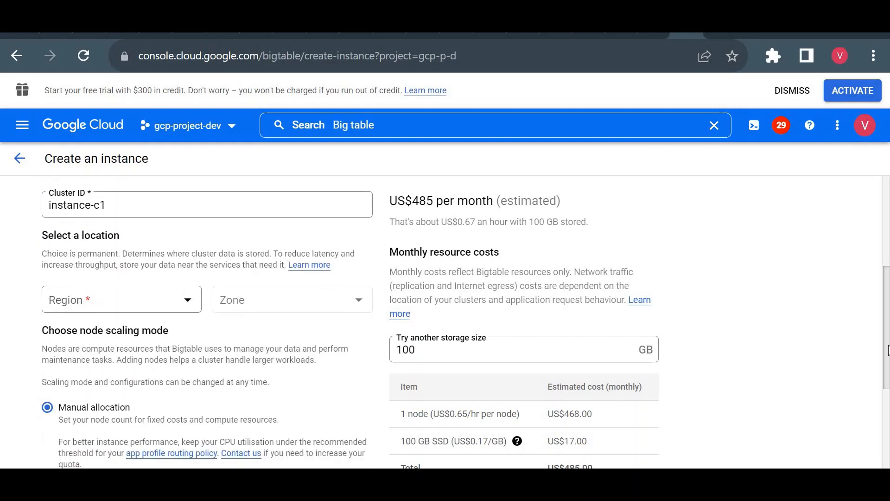
left_click(158, 284)
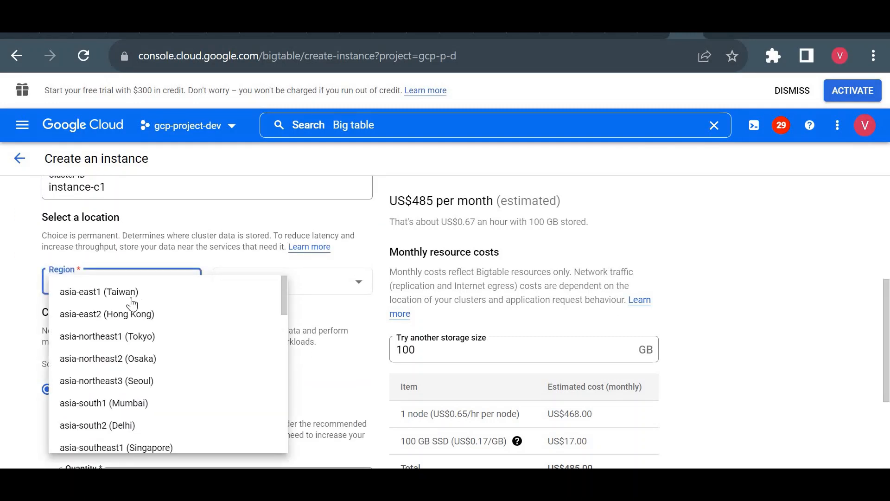
left_click(130, 427)
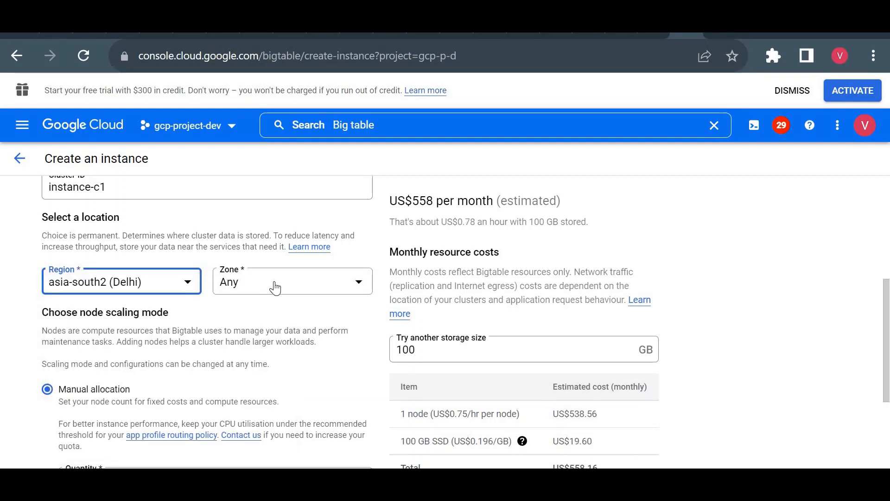
left_click(275, 287)
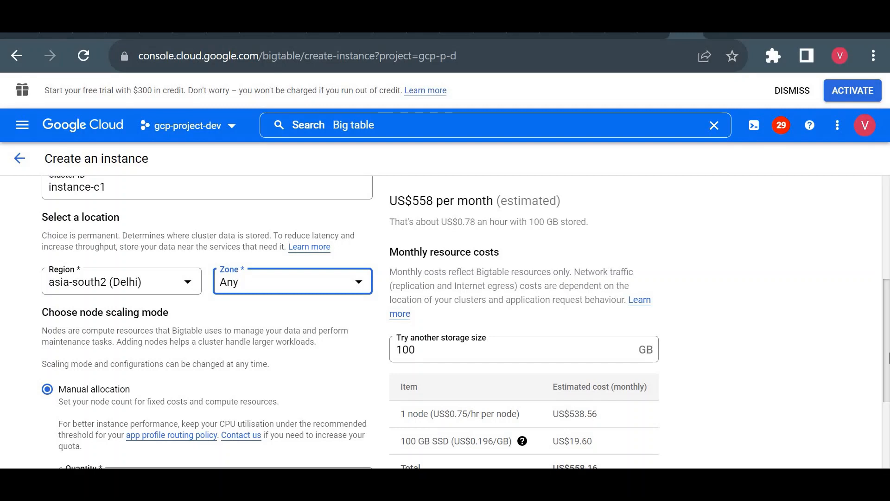
- Try auto-scaling as the cluster's node scaling mode with a maximum of 10 nodes
scroll(185, 344, "down", 2)
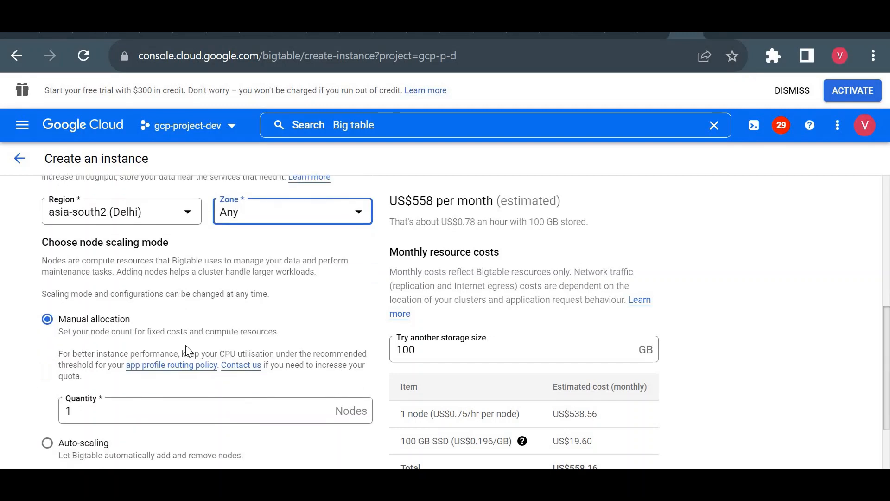
double_click(119, 410)
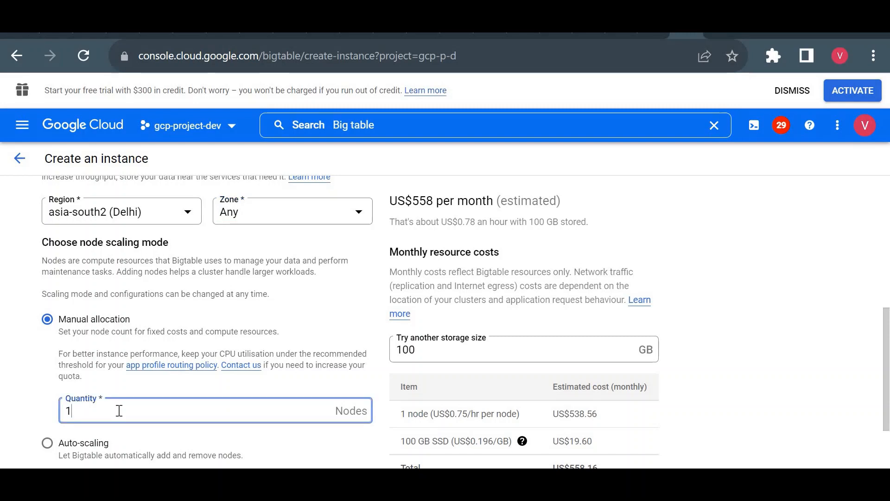
left_click(46, 443)
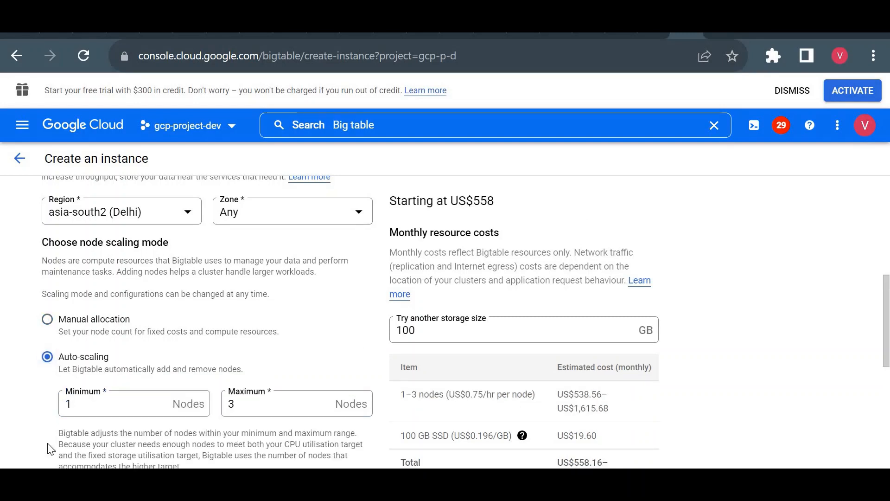
double_click(114, 403)
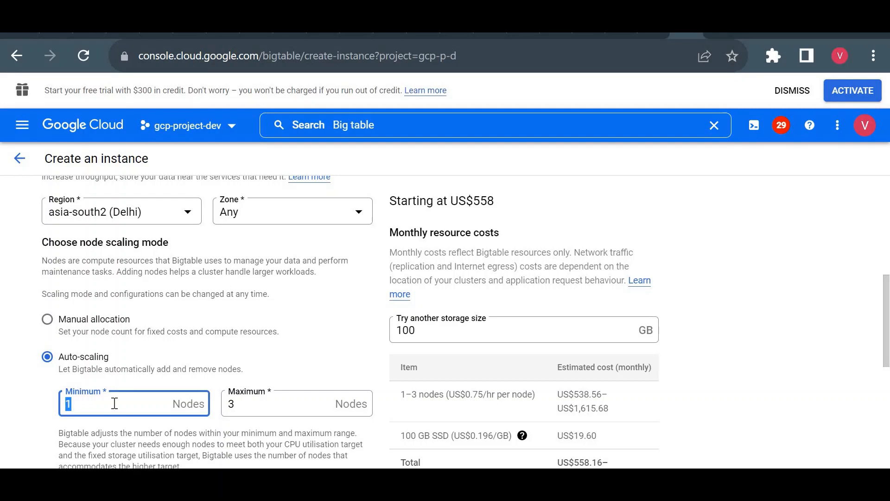
double_click(265, 402)
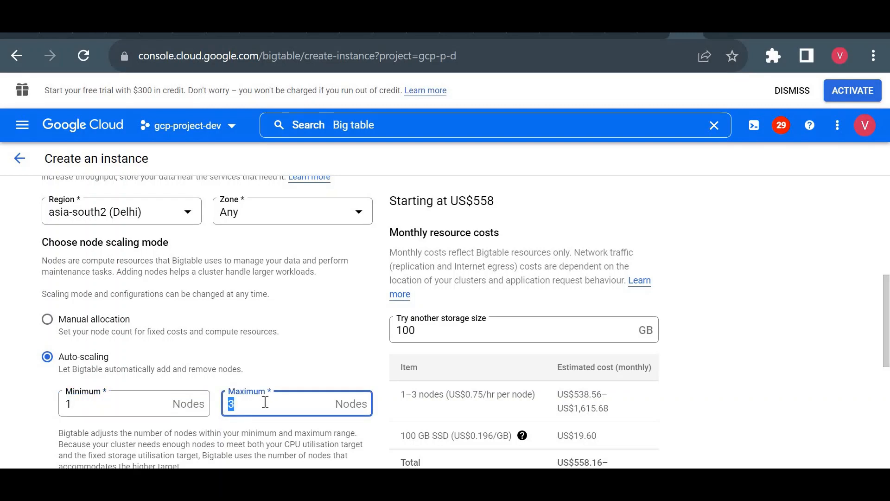
type("10")
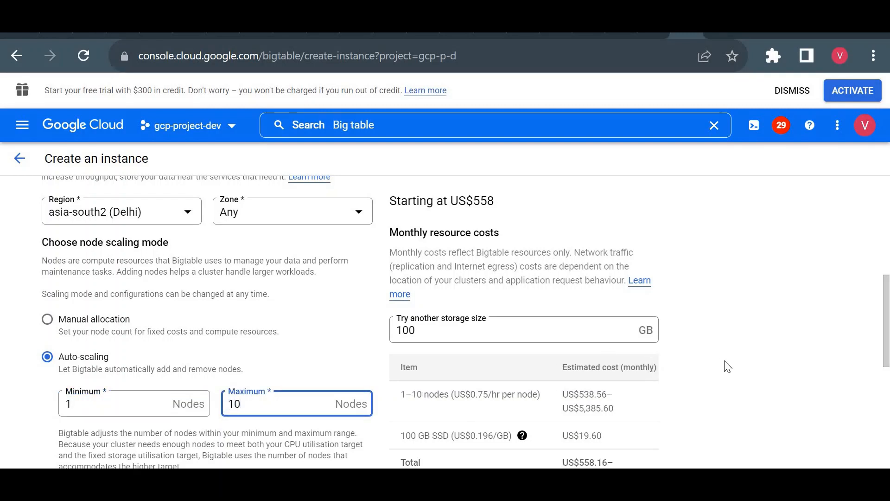
left_click(727, 366)
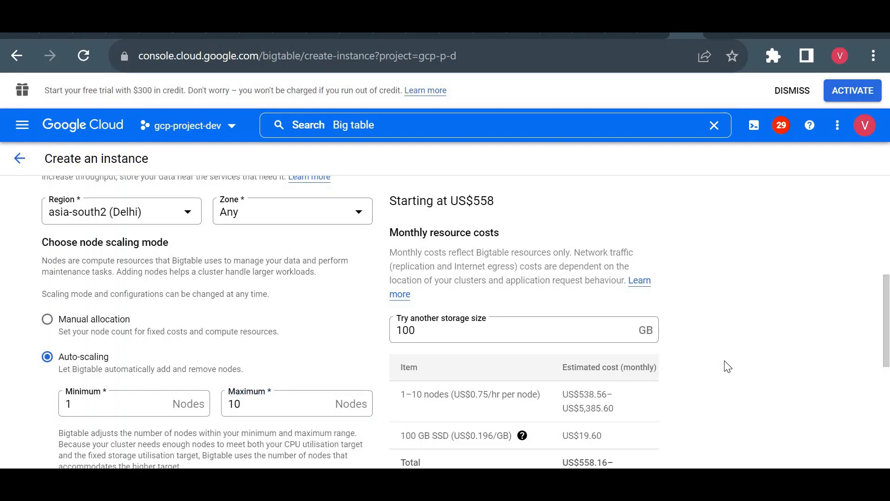
- Review the remaining cluster settings and cost estimate, and leave the form without creating the Bigtable instance
scroll(727, 366, "down", 2)
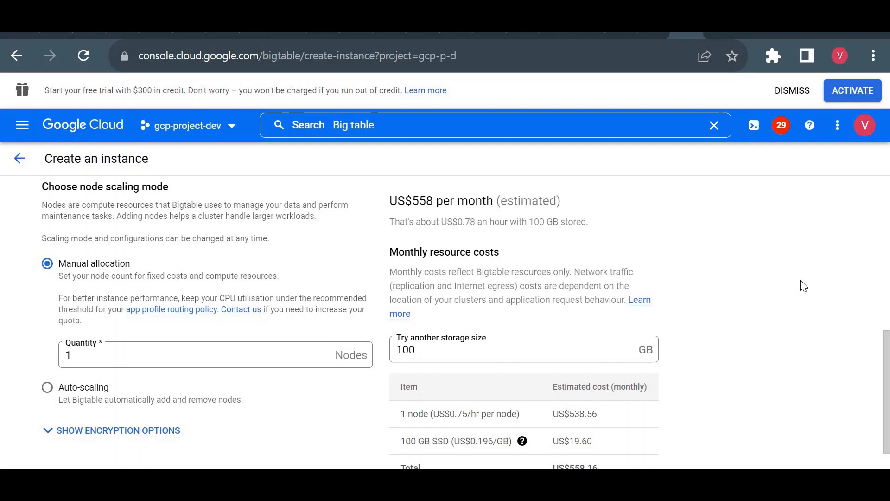
scroll(804, 285, "down", 2)
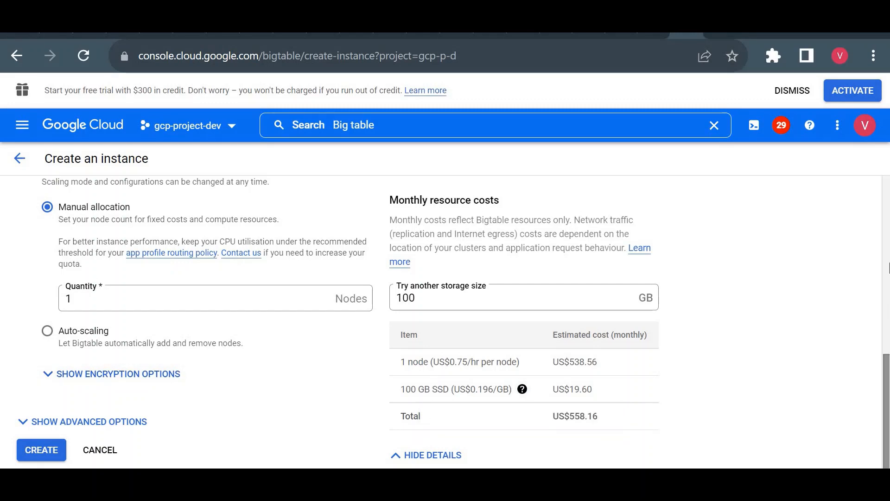
left_click_drag(885, 375, 888, 171)
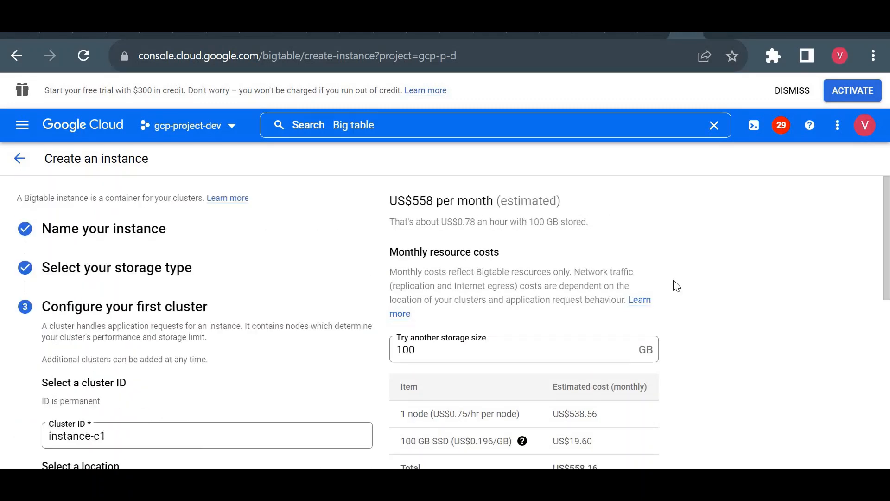
left_click(19, 158)
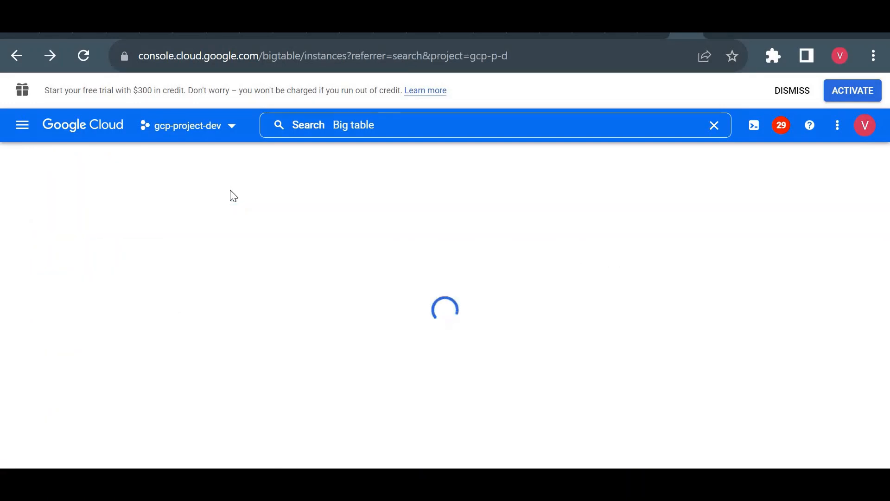
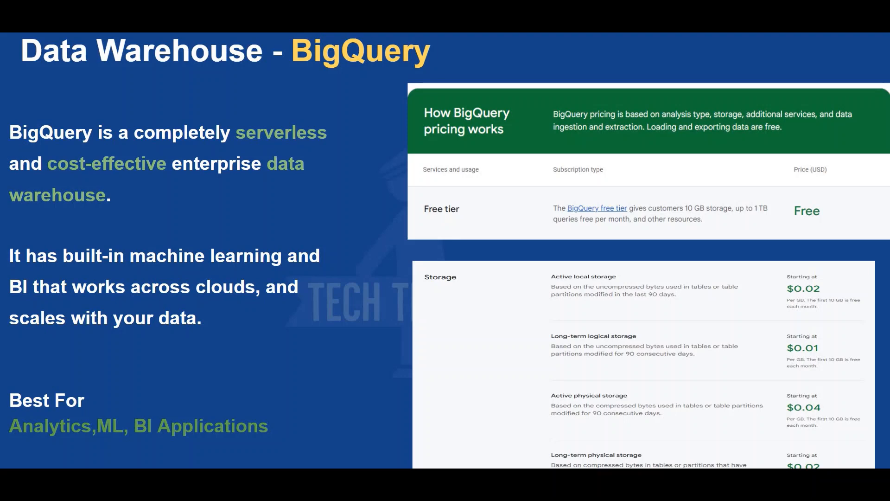
- Switch to the Google Cloud console, search the products for "big" and open BigQuery
key("alt+Tab")
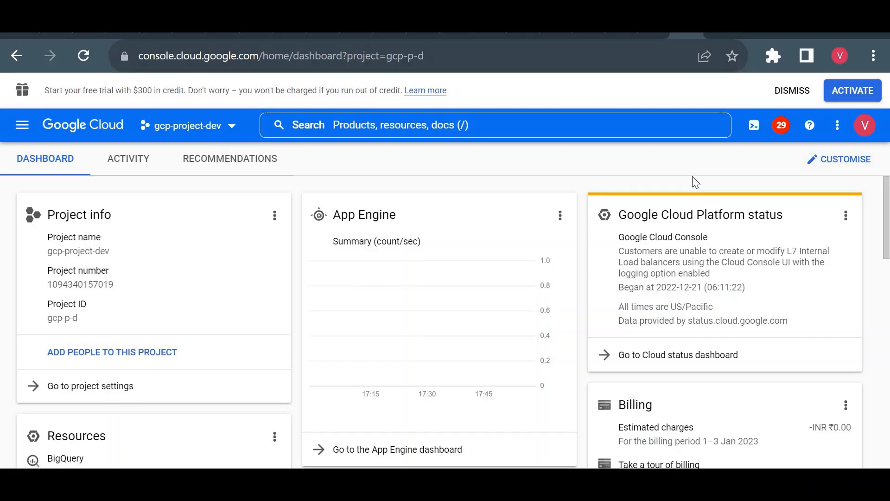
left_click(456, 124)
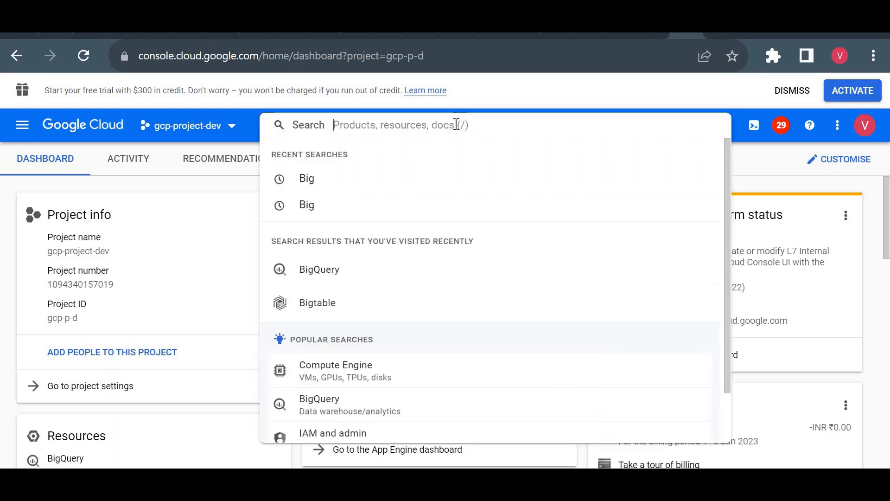
type("big")
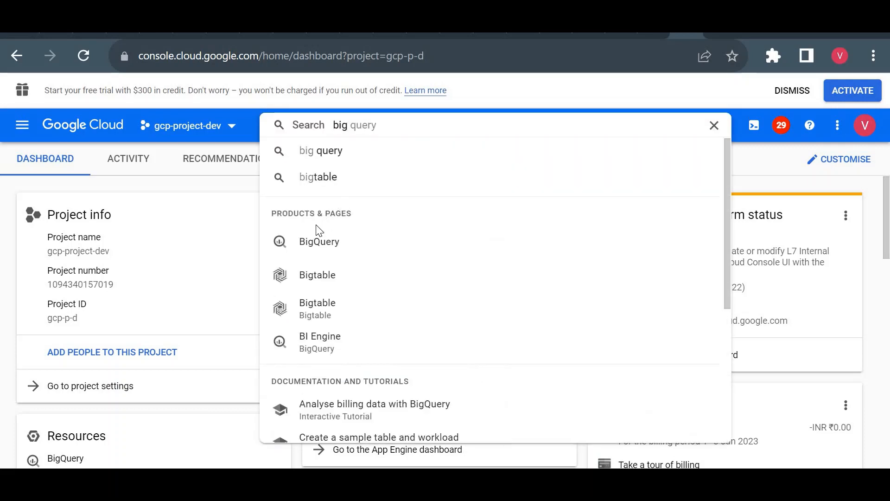
left_click(308, 254)
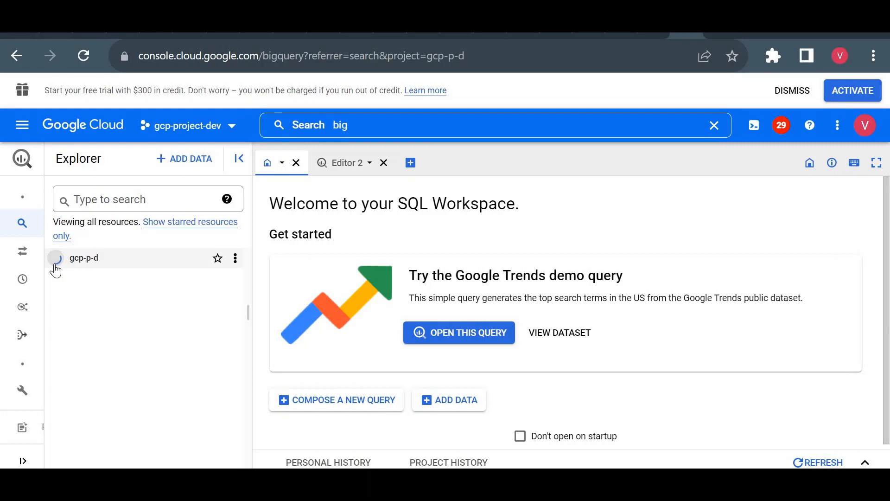
- Create a data set with the ID test in project gcp-p-d, located in us (multiple regions in United States)
left_click(55, 264)
left_click(51, 267)
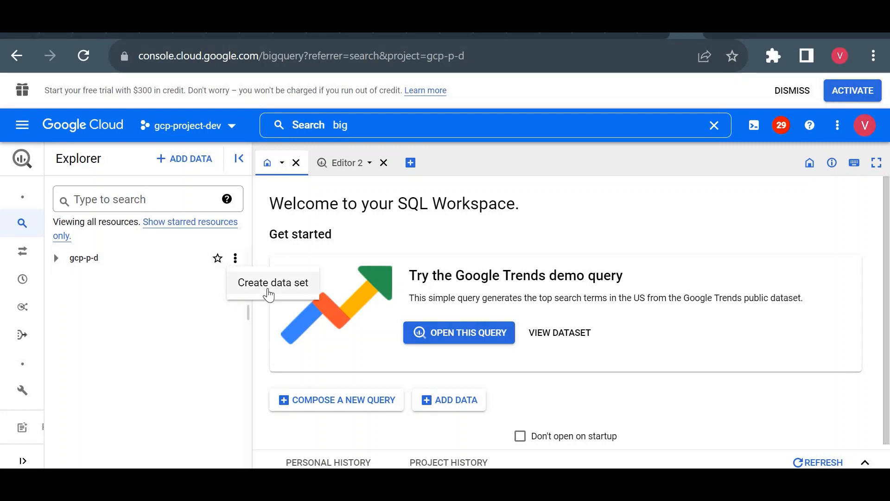
left_click(268, 288)
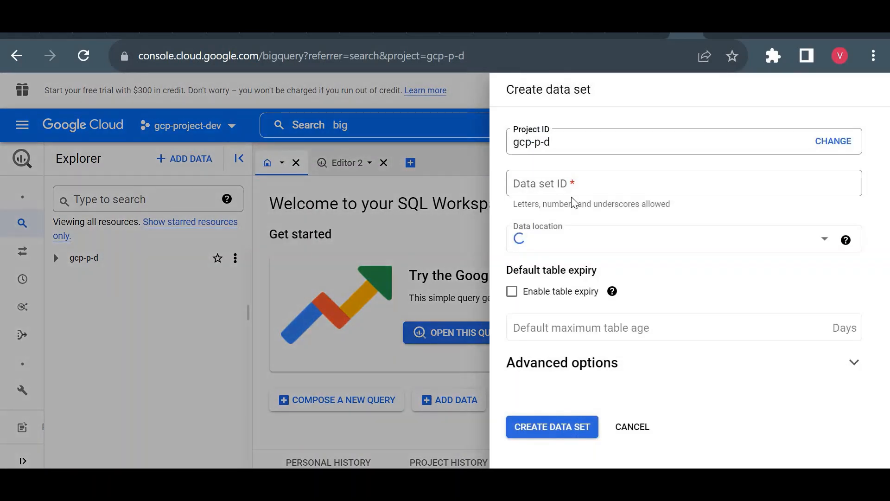
left_click(580, 188)
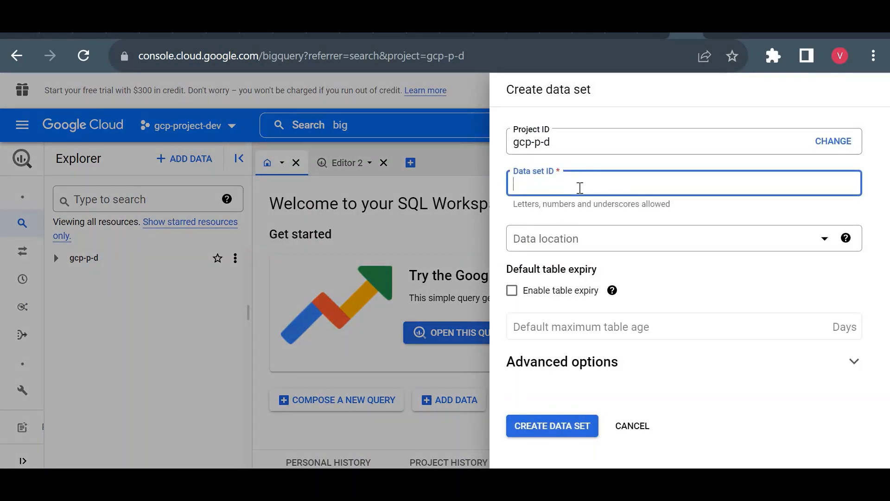
type("test")
left_click(580, 250)
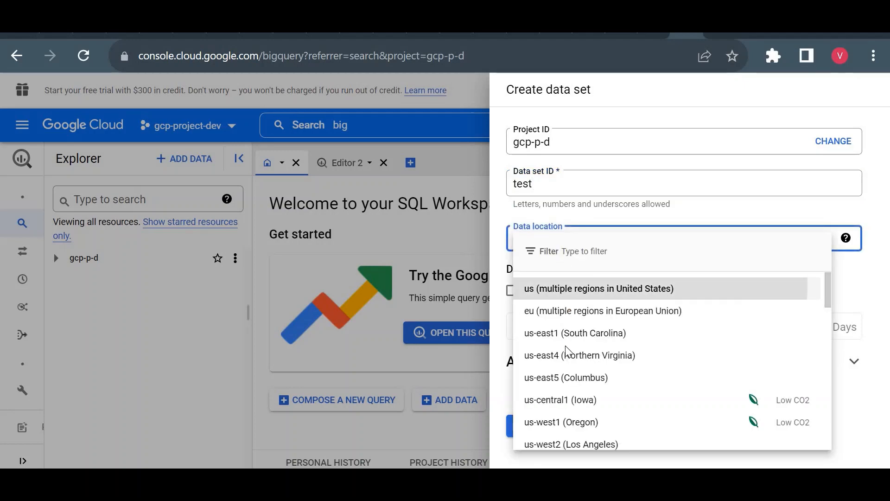
left_click(570, 292)
left_click(562, 432)
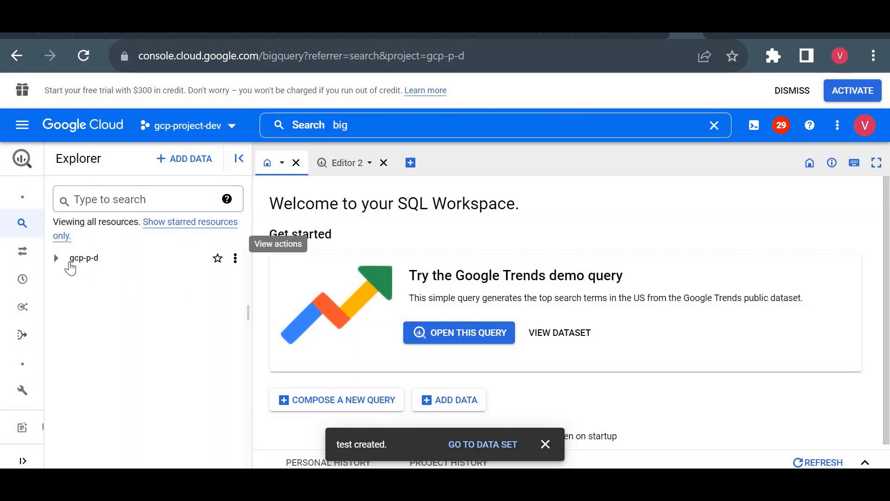
- Review the source options for a new table in the test data set, and quit the form without creating the table
left_click(57, 259)
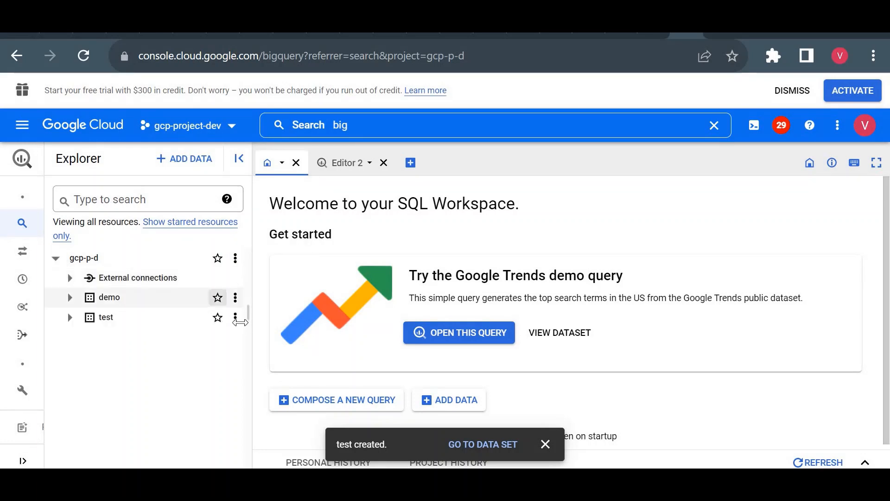
left_click(235, 317)
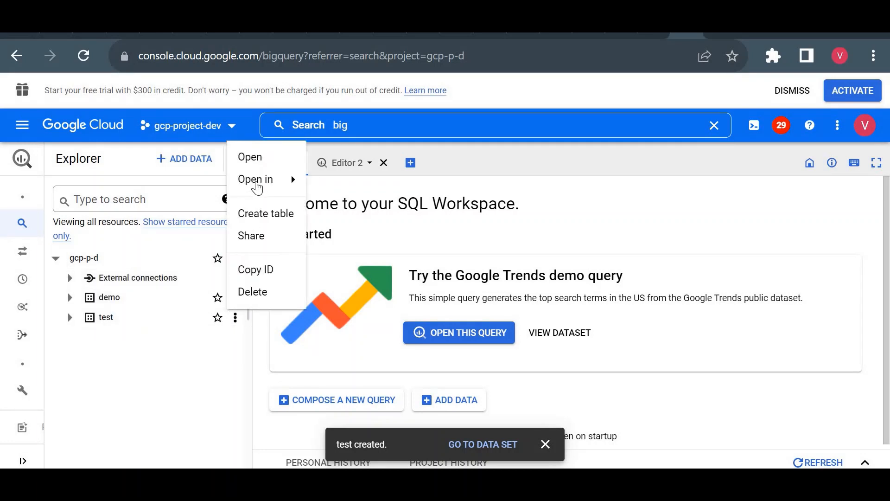
key("Return")
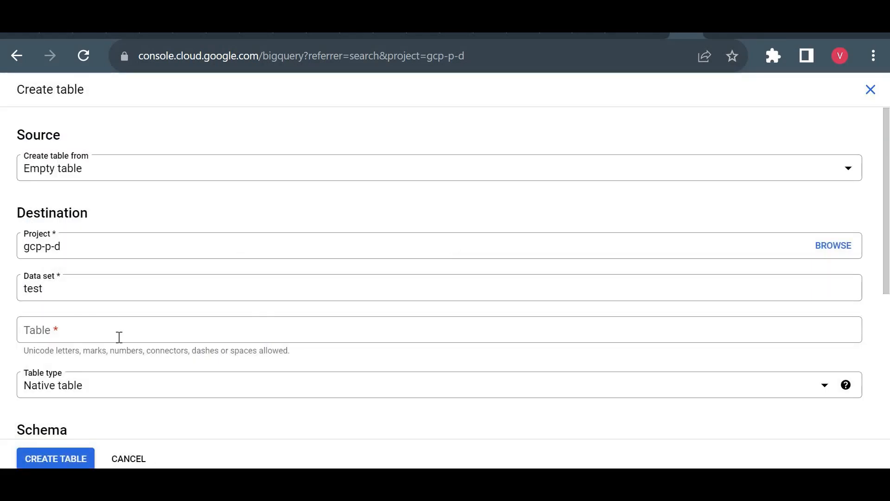
left_click(85, 171)
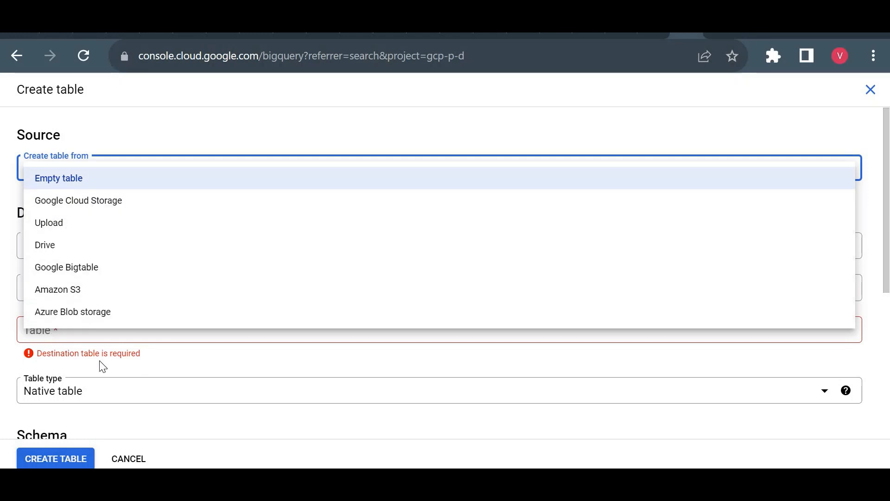
left_click(128, 462)
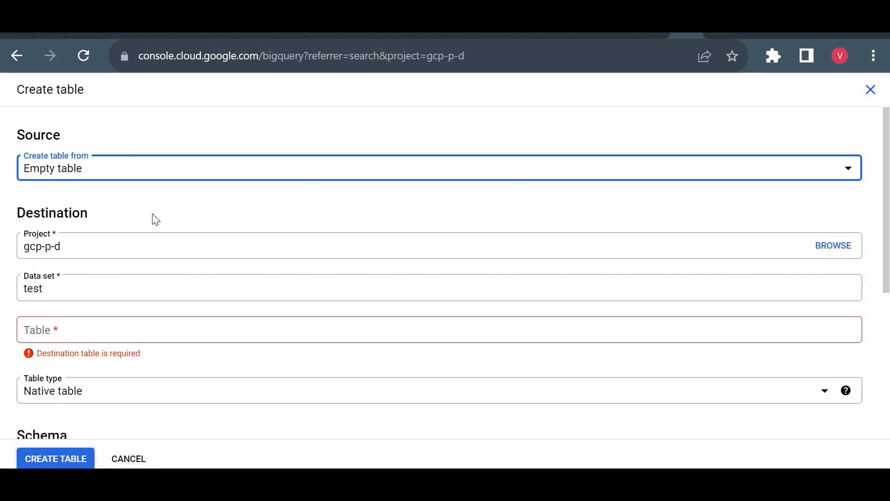
left_click(870, 93)
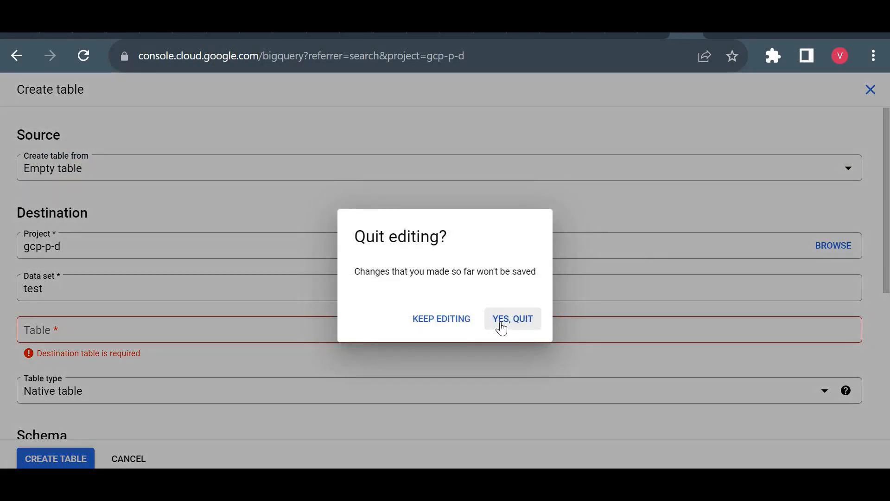
left_click(502, 328)
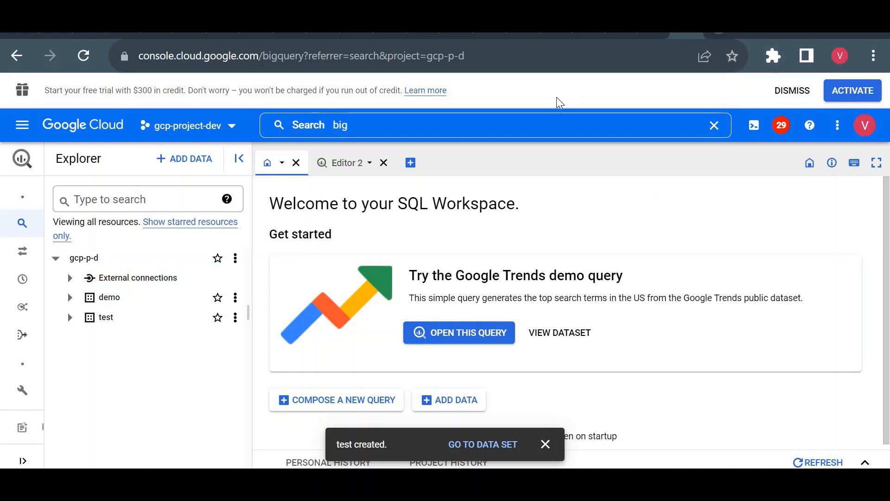
- Search the web for stackoverflow in a new browser tab and open the Stack Overflow site
key("ctrl+t")
type("stack")
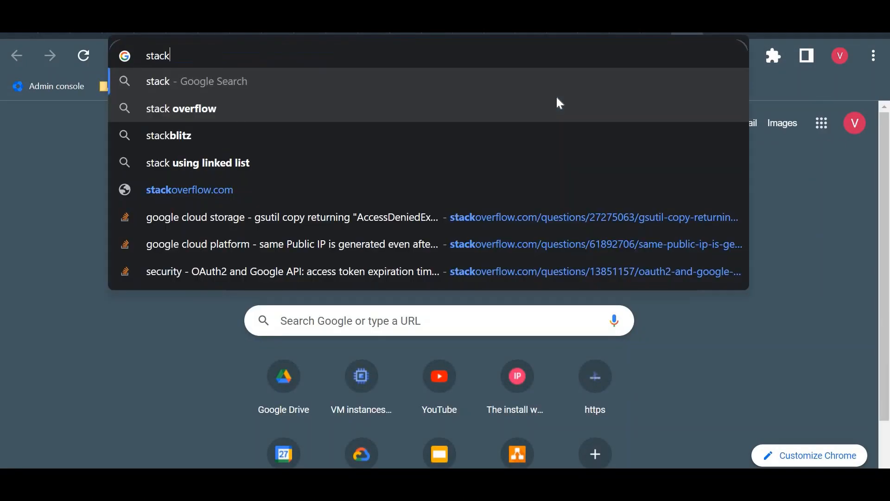
type("o")
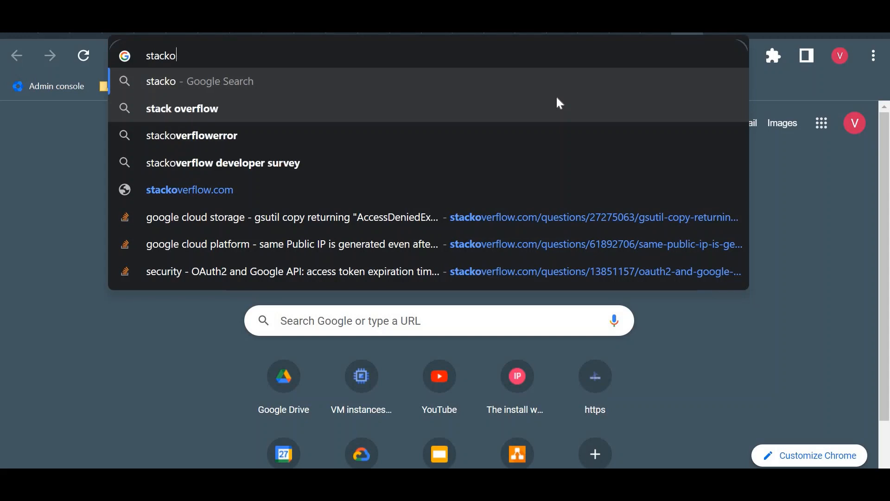
type("verflow")
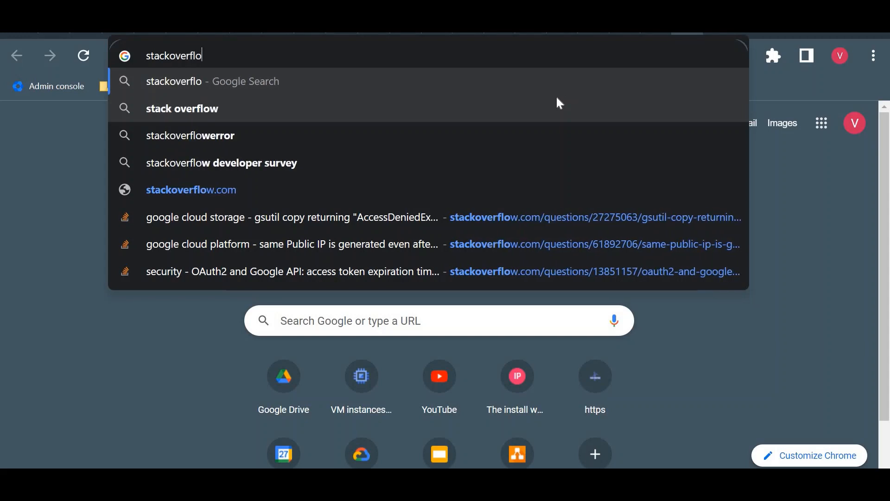
key("Return")
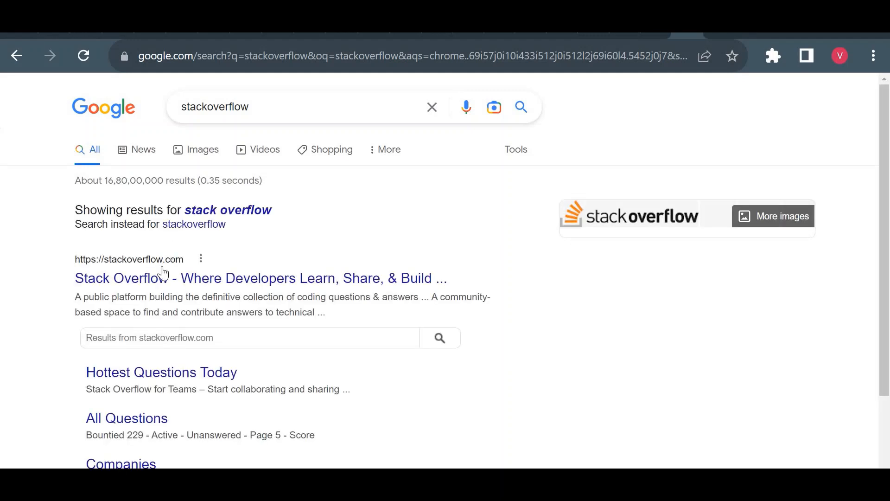
left_click(162, 279)
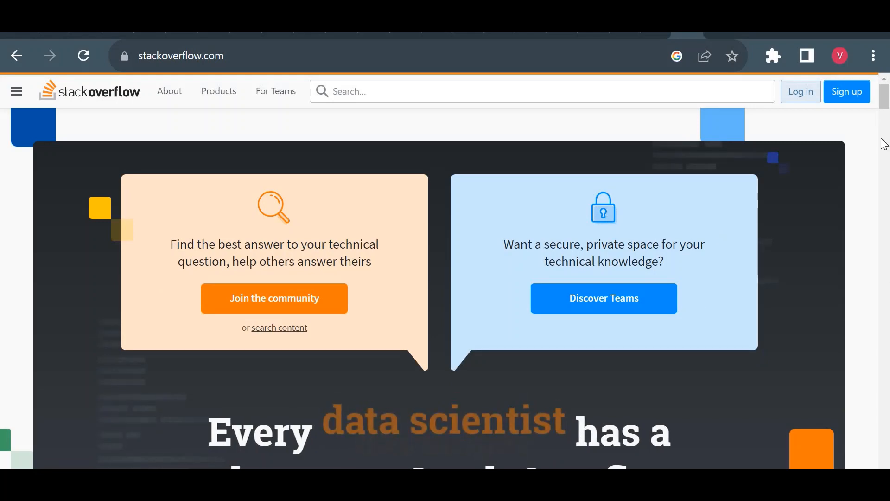
- Look over the Stack Overflow home page and check the total number of public questions, ending back on the home page
scroll(887, 173, "down", 10)
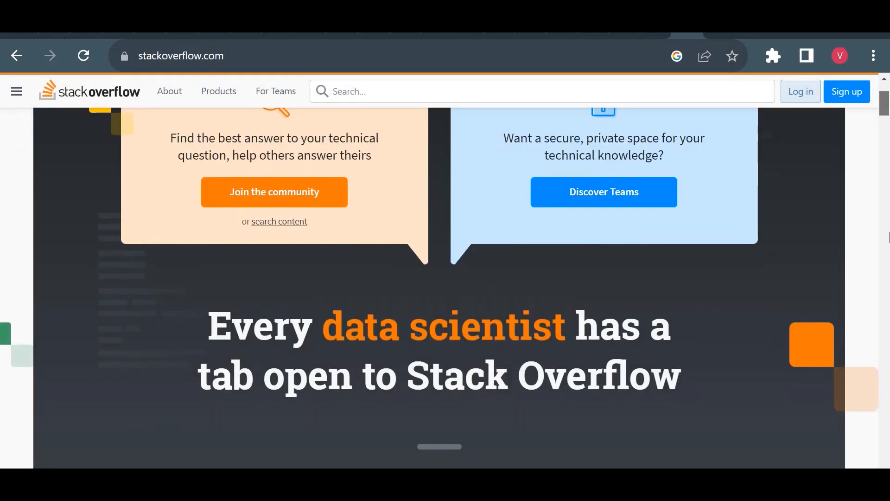
scroll(252, 188, "up", 10)
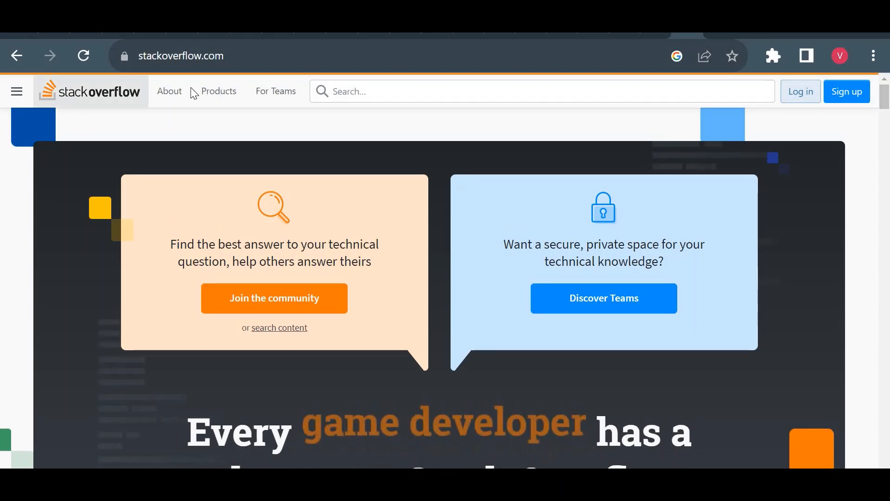
left_click(225, 92)
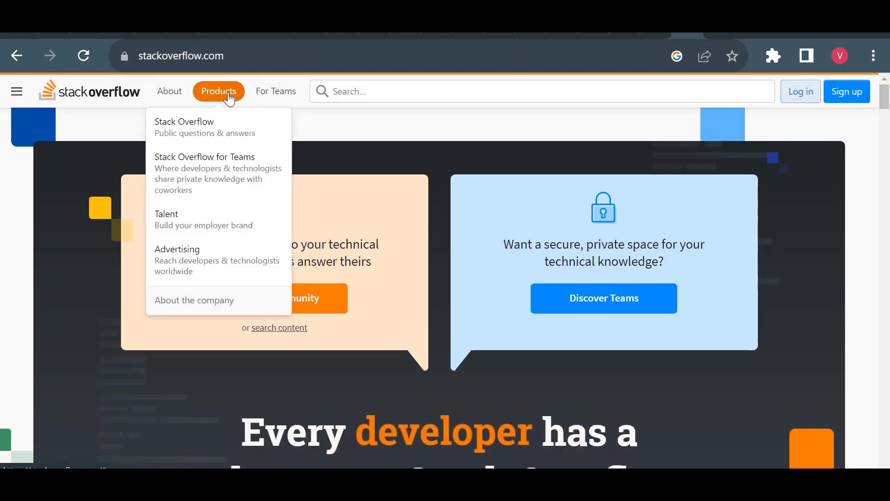
left_click(172, 126)
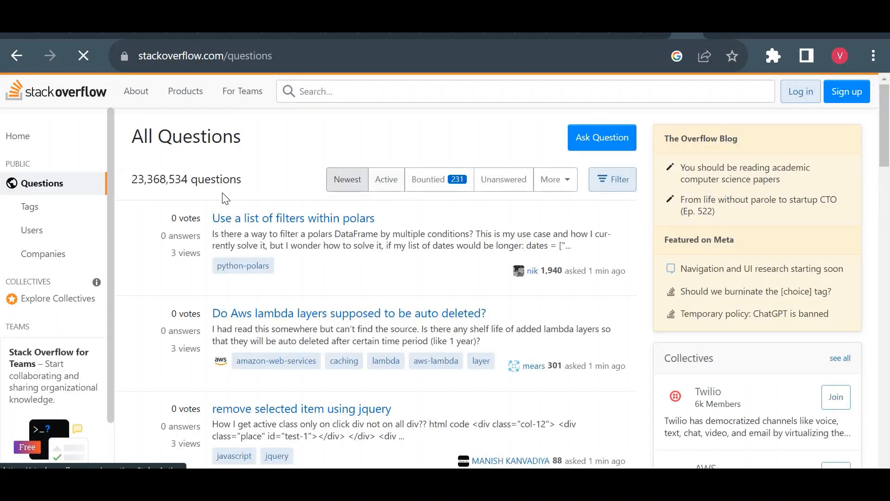
triple_click(153, 182)
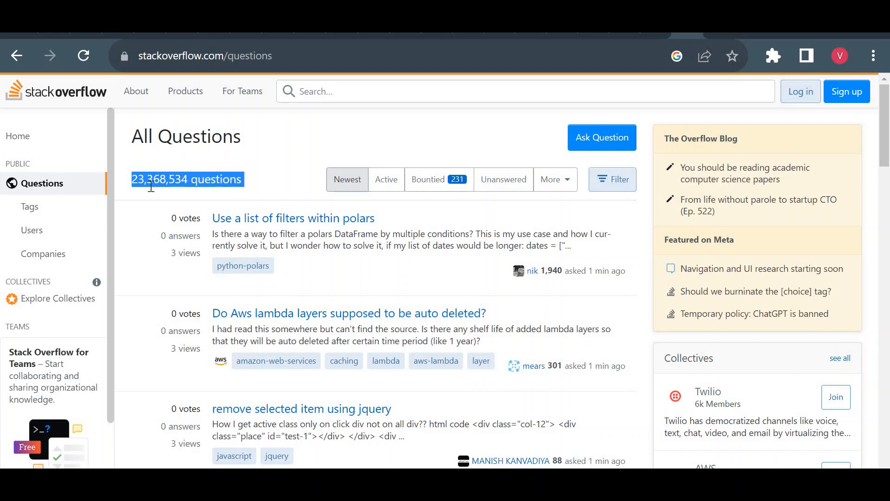
left_click(566, 194)
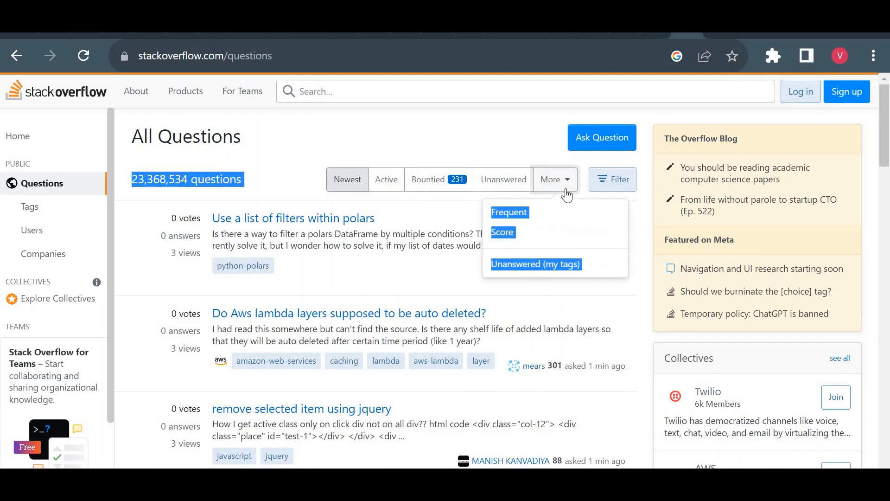
left_click(551, 136)
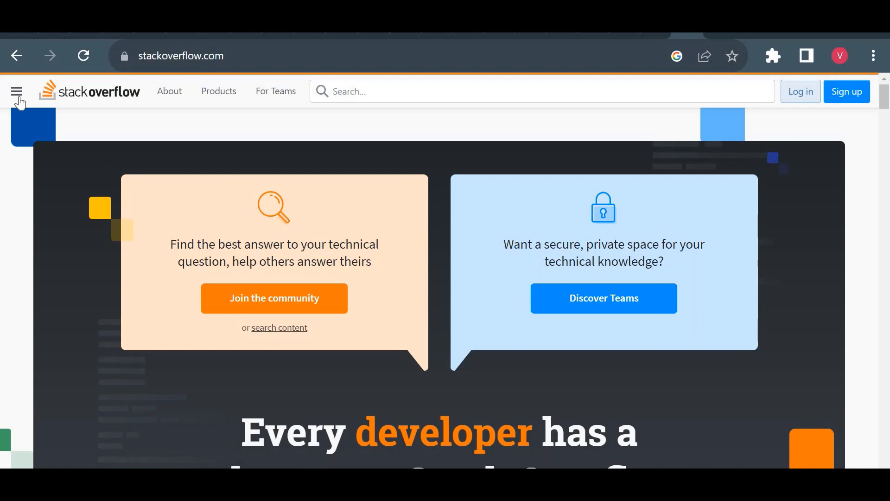
left_click(19, 95)
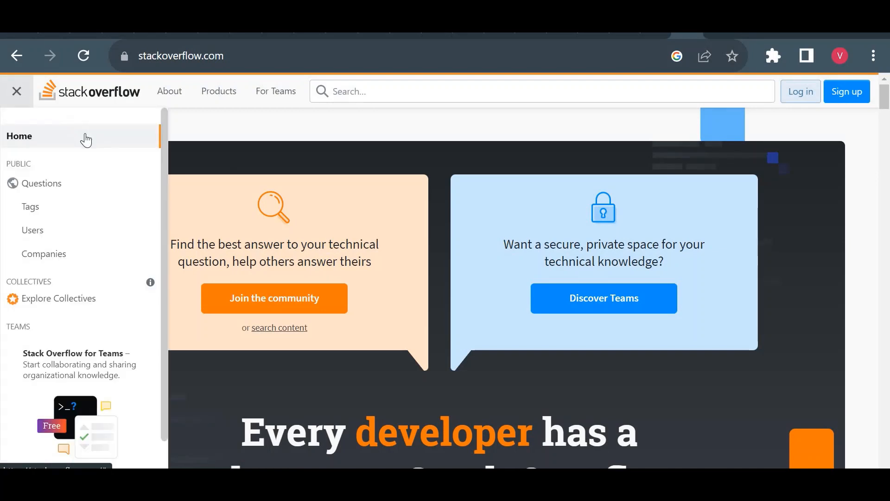
left_click(16, 147)
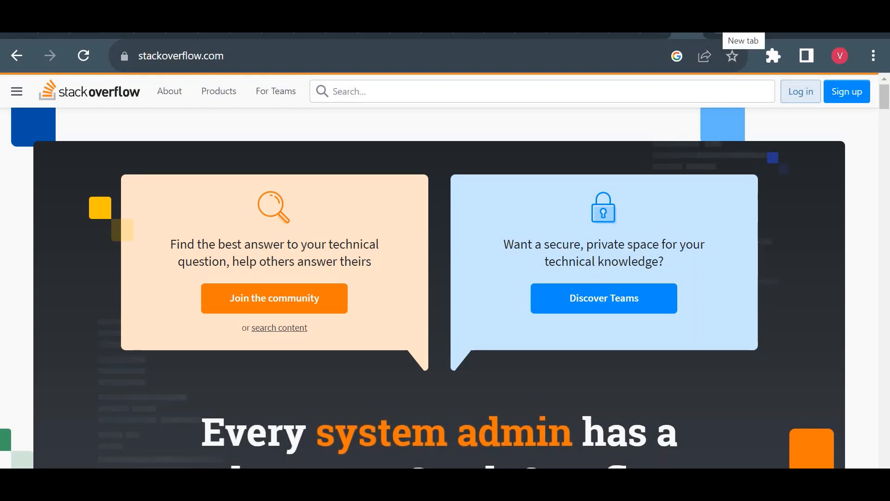
- Search the web for google bigquery public datasets in a new browser tab
left_click(719, 28)
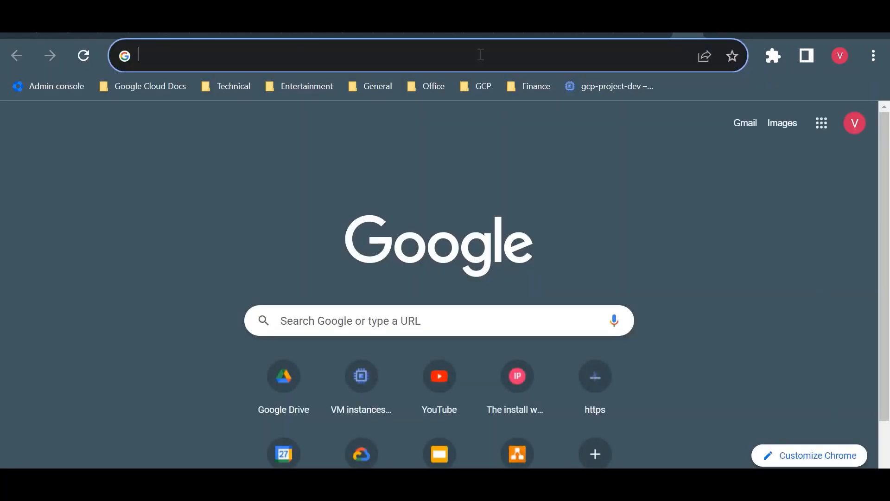
type("google bi")
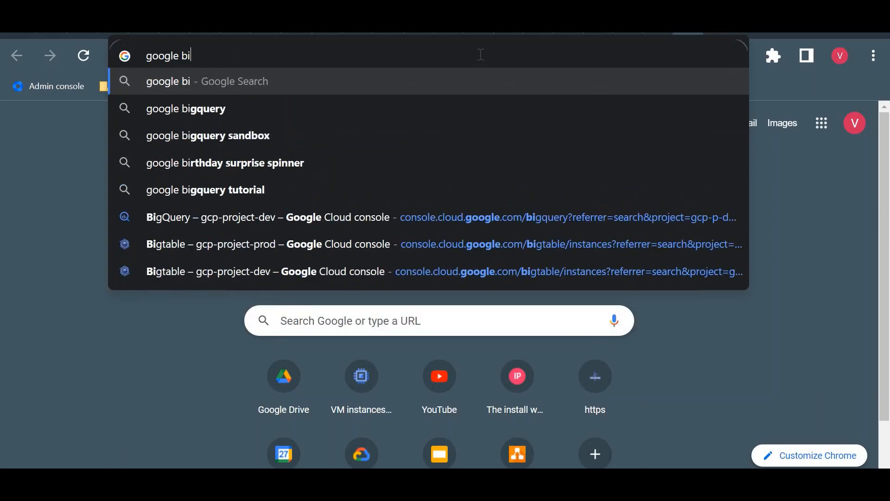
type("gquery ")
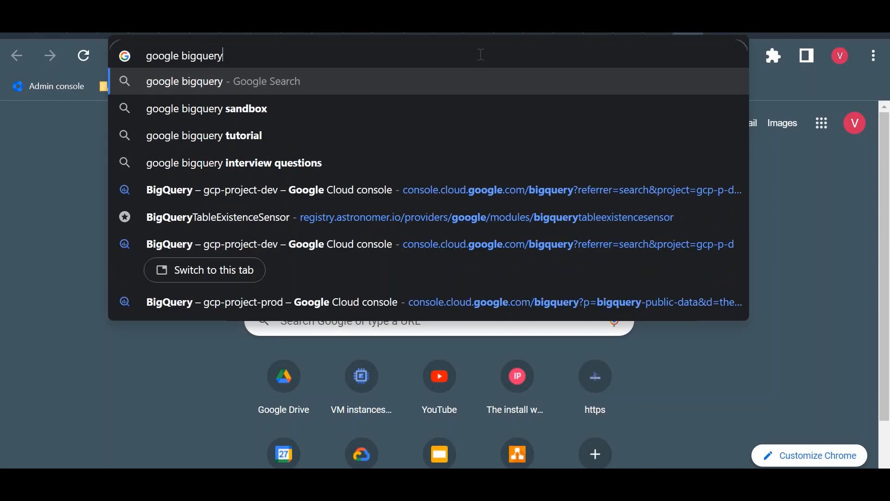
type("public datasets")
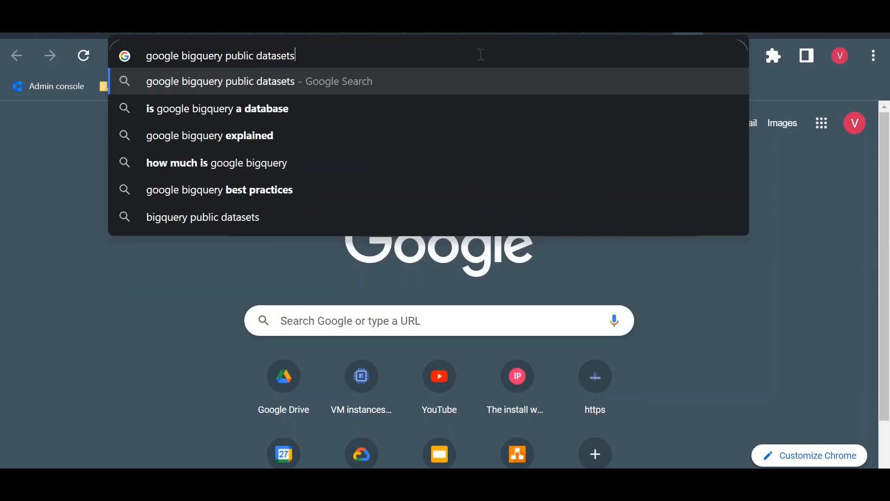
key("Return")
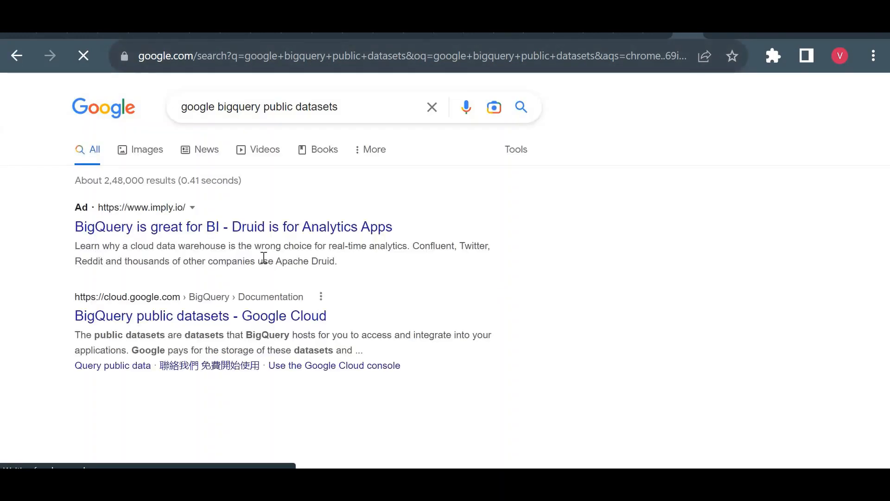
- Open the Google Trends dataset from the Google Cloud Public Dataset Program's featured datasets, going through the BigQuery public datasets documentation
left_click(234, 321)
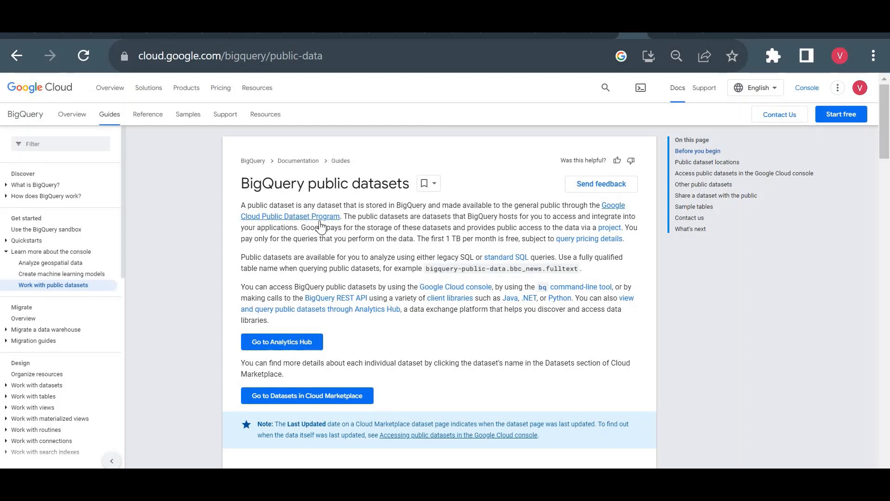
left_click(306, 221)
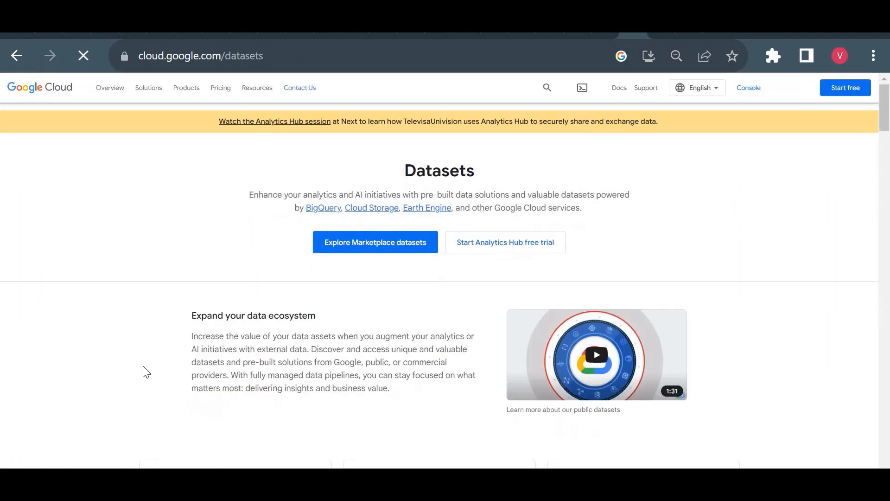
scroll(146, 373, "down", 5)
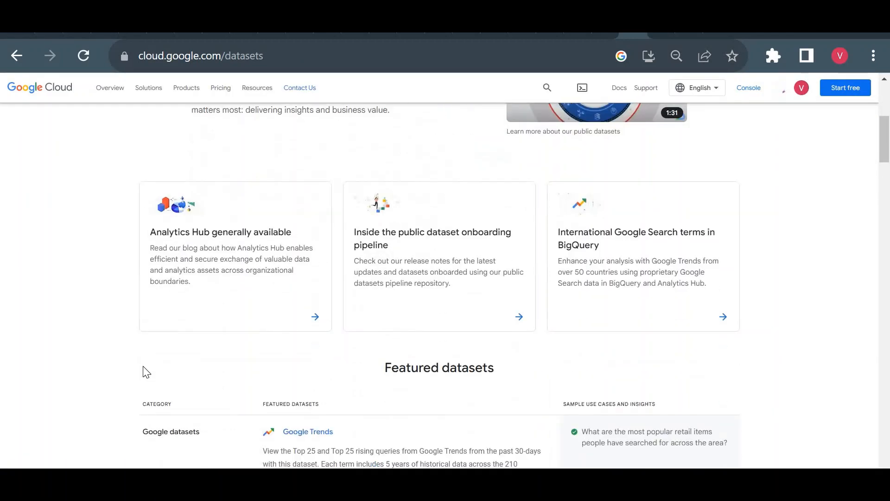
scroll(147, 372, "down", 4)
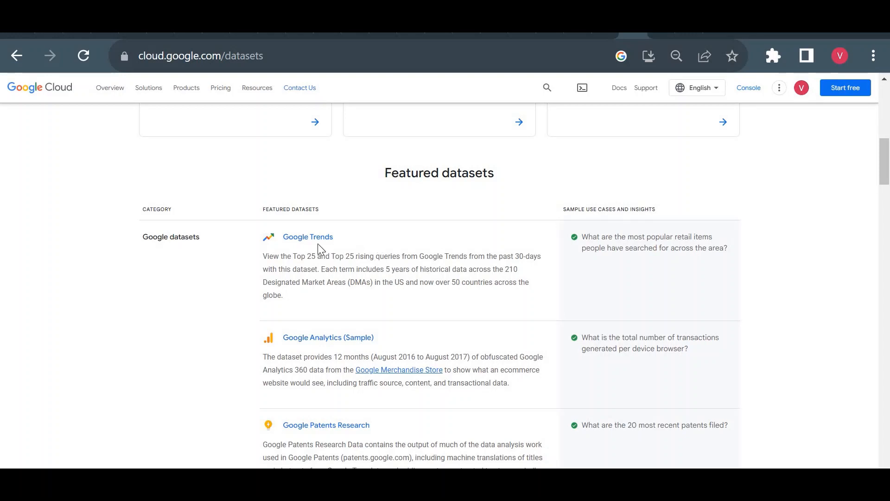
left_click(302, 239)
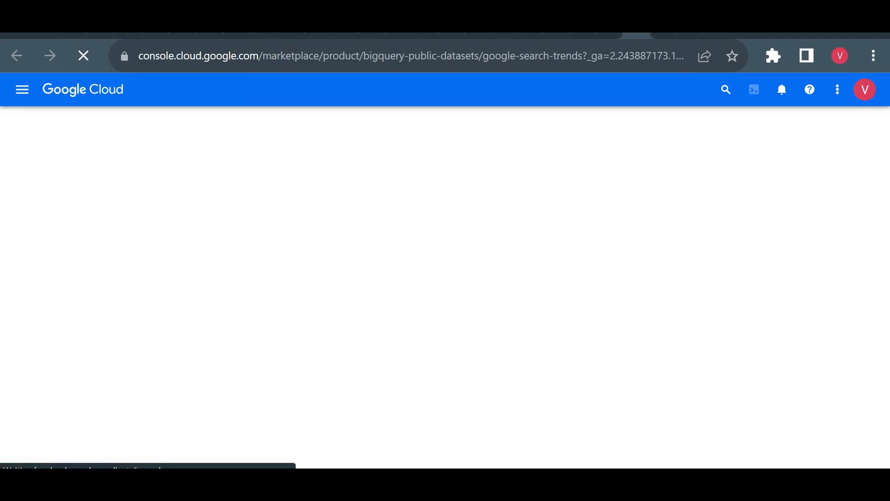
- Open the Google Trends site for India in a new browser tab and look over the daily search trends
key("ctrl+t")
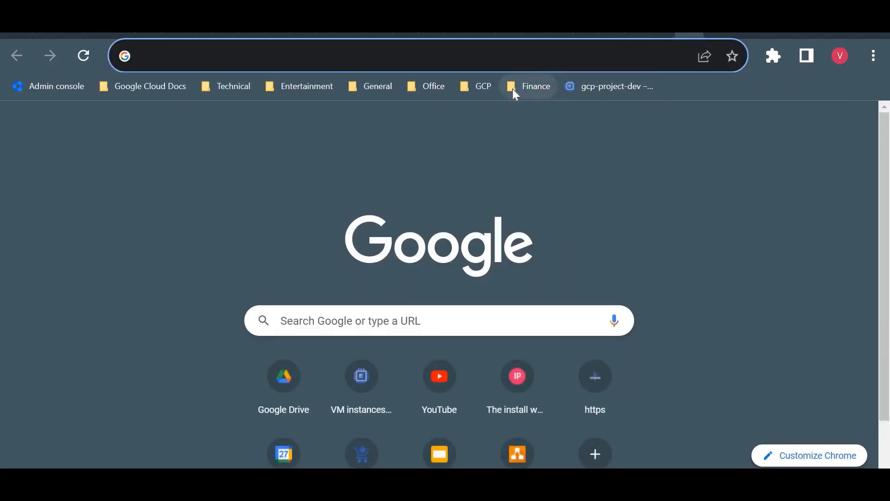
type("trends")
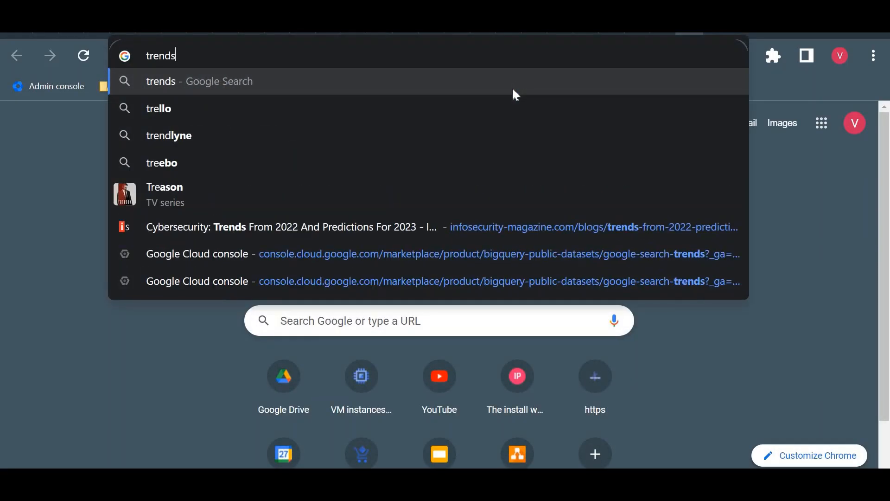
type(".goo")
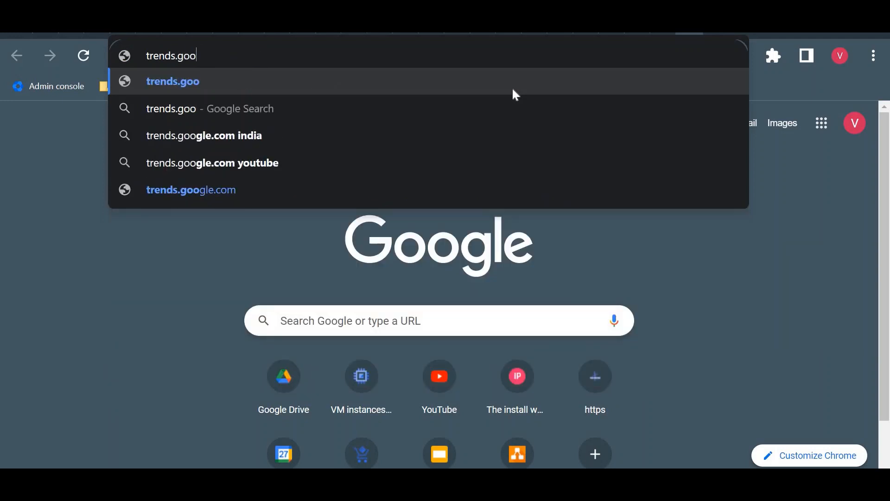
key("Down")
key("Down")
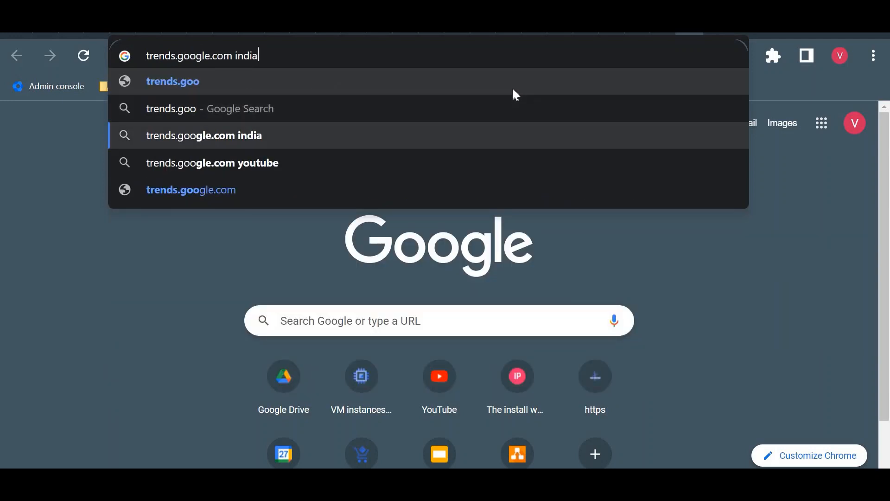
key("Return")
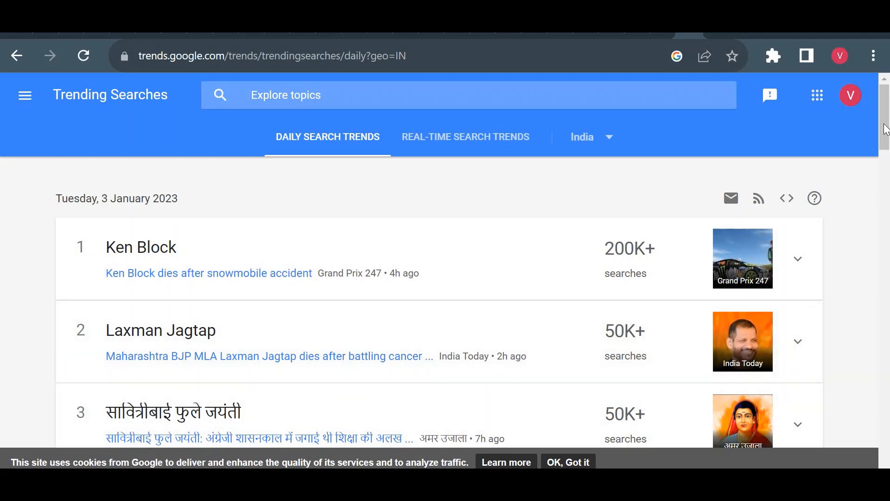
mouse_move(886, 139)
left_mouse_down()
mouse_move(888, 308)
mouse_move(888, 124)
left_mouse_up()
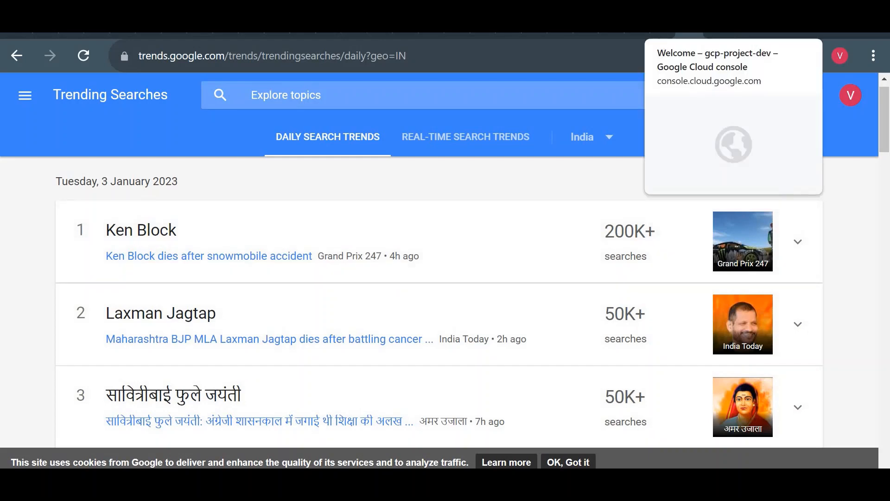
- Return to the Google Trends dataset's product details page in the Google Cloud console and look over its overview
left_click(663, 34)
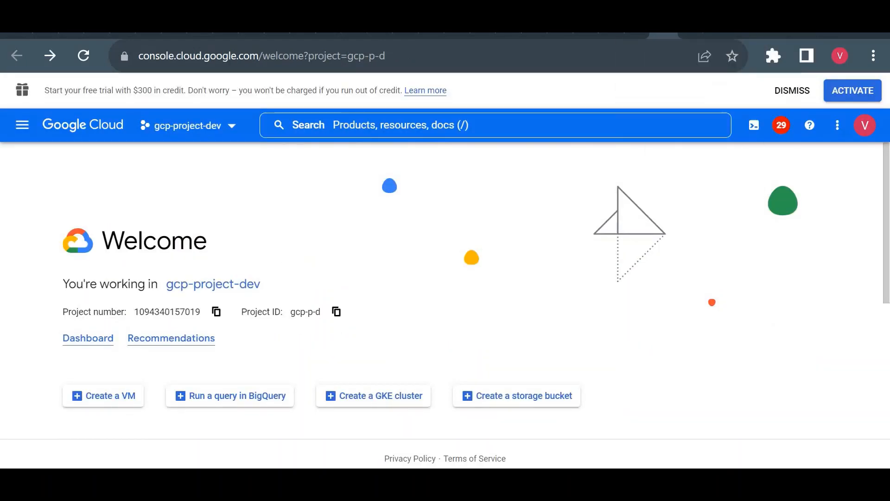
left_click(635, 34)
left_click(612, 34)
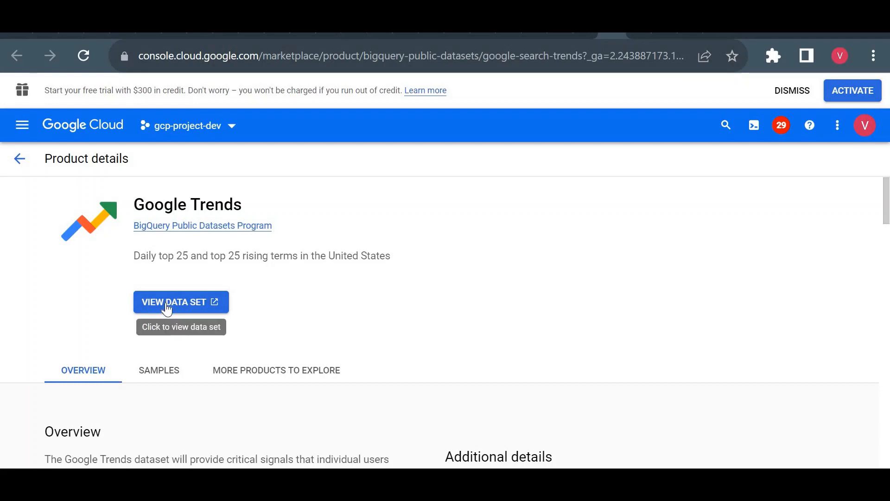
scroll(167, 308, "down", 5)
scroll(234, 242, "up", 2)
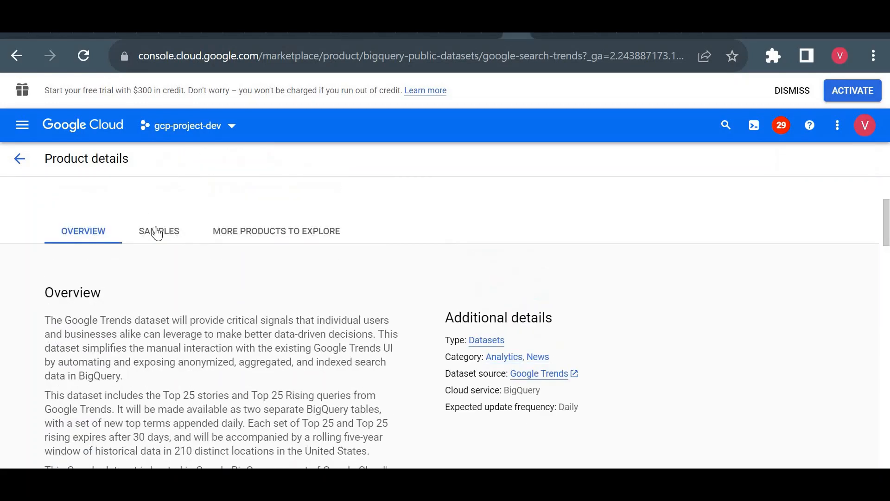
- Open the sample query for the top US search terms in BigQuery, run it and enlarge the results area
left_click(158, 232)
key("Down")
key("Down")
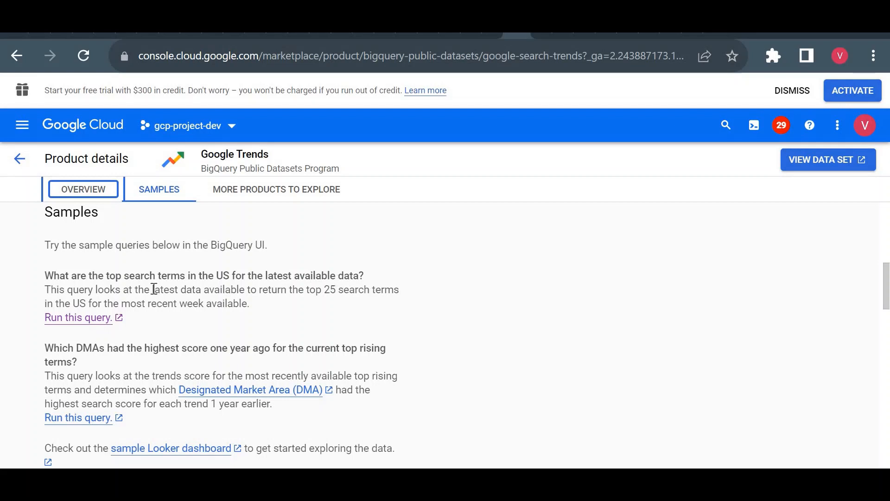
left_click(65, 319)
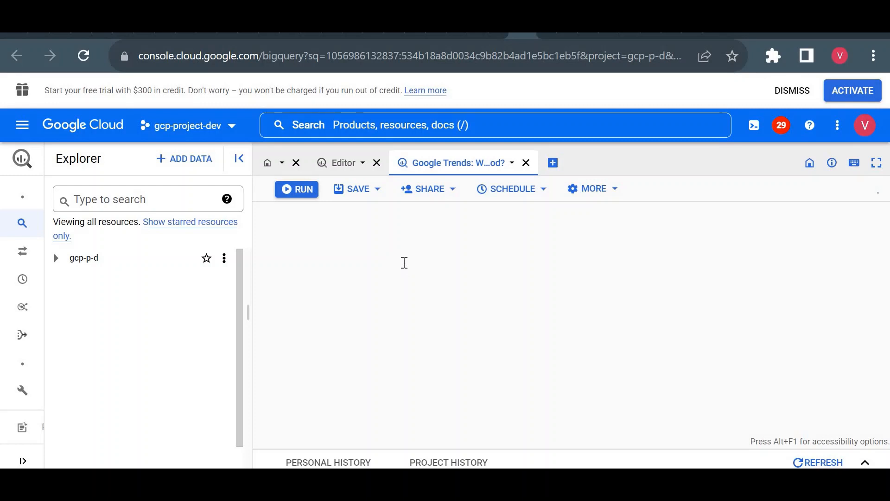
left_click(289, 190)
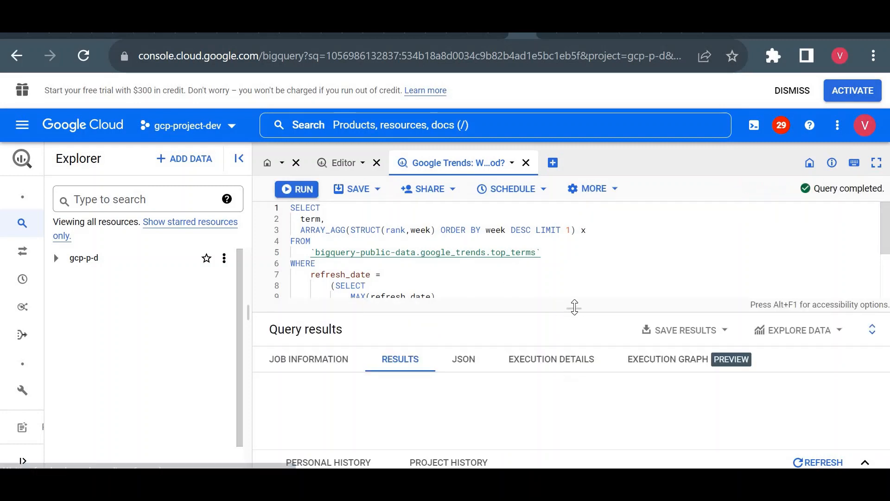
left_click_drag(575, 307, 573, 224)
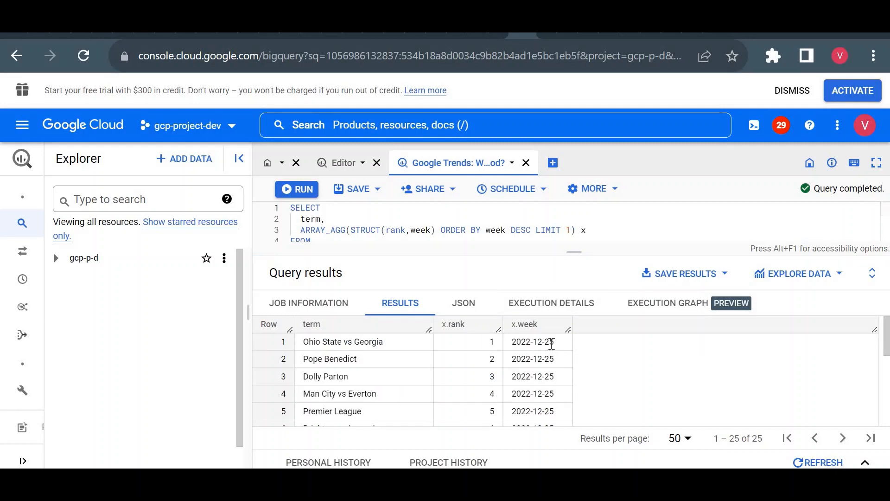
- Examine the week dates of the first three rows in the query results
left_click_drag(556, 345, 511, 350)
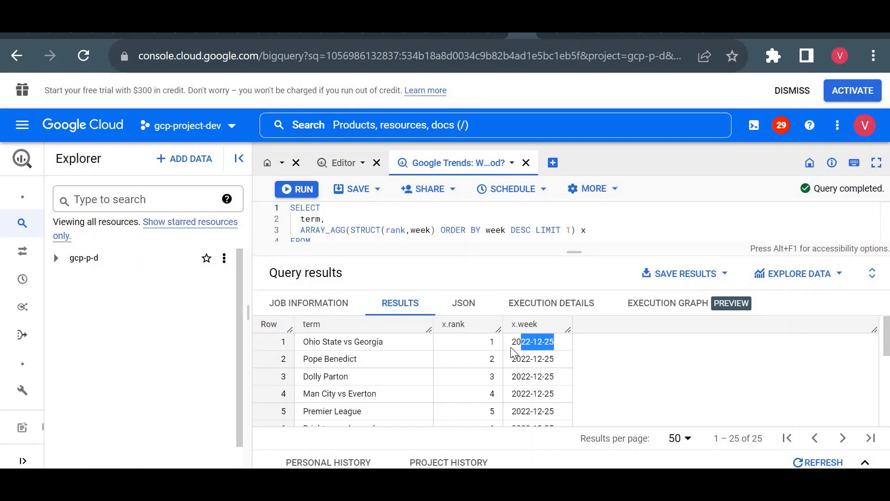
left_click(469, 358)
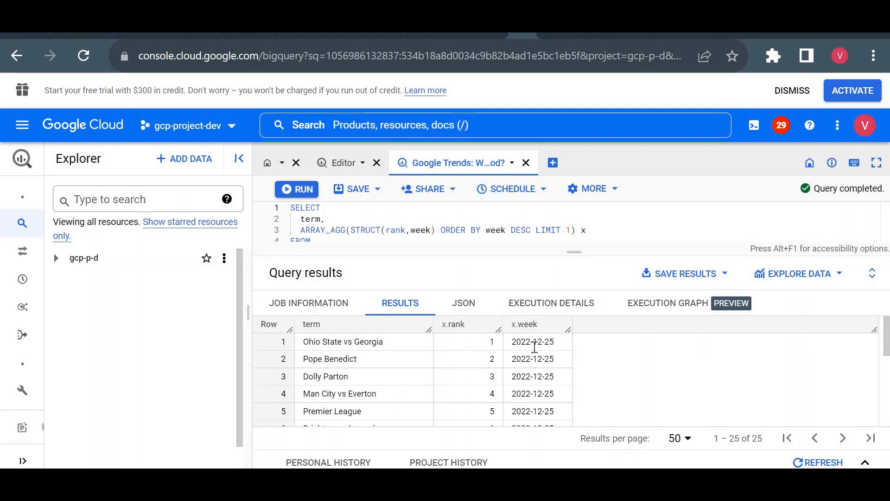
double_click(535, 344)
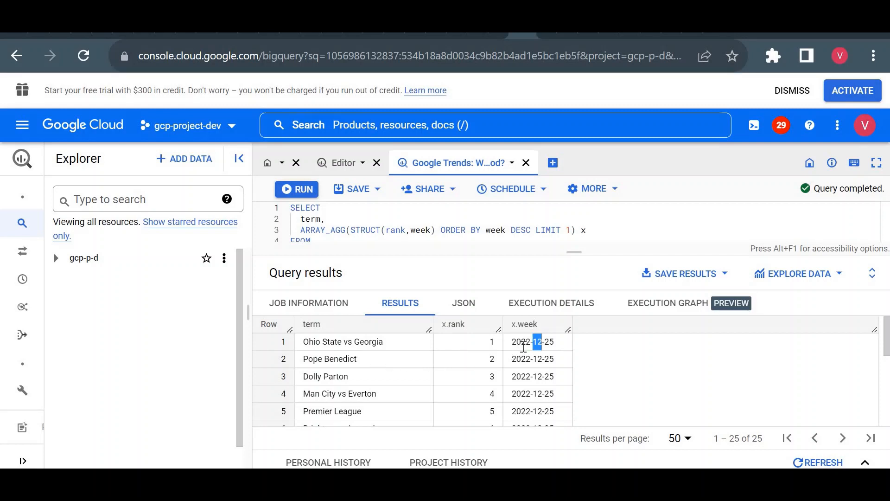
left_click_drag(531, 358, 521, 346)
left_click(449, 378)
left_click_drag(511, 342, 529, 342)
triple_click(529, 340)
triple_click(531, 361)
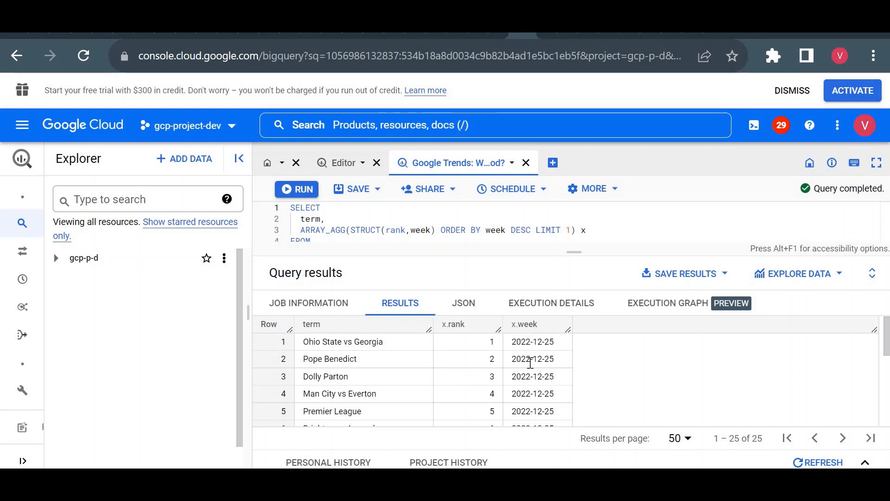
triple_click(546, 375)
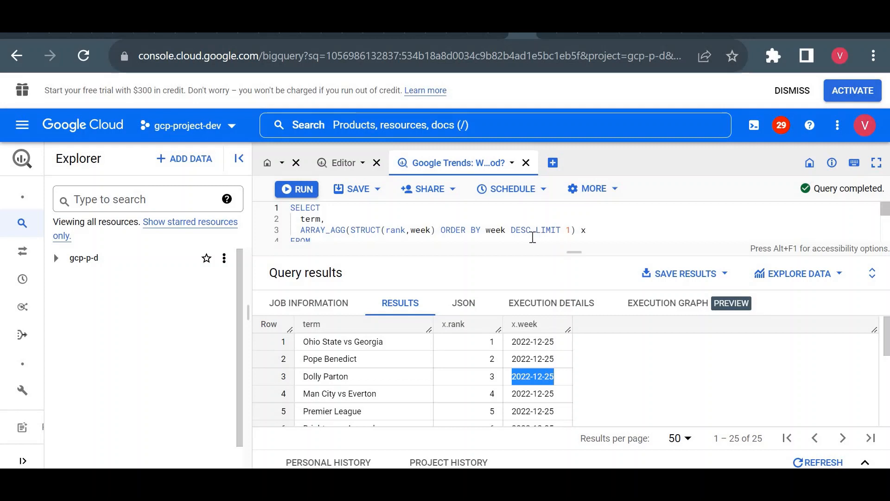
- Look over the query's grouping and ordering clauses and check the second-ranked search term in the results
triple_click(533, 237)
double_click(553, 233)
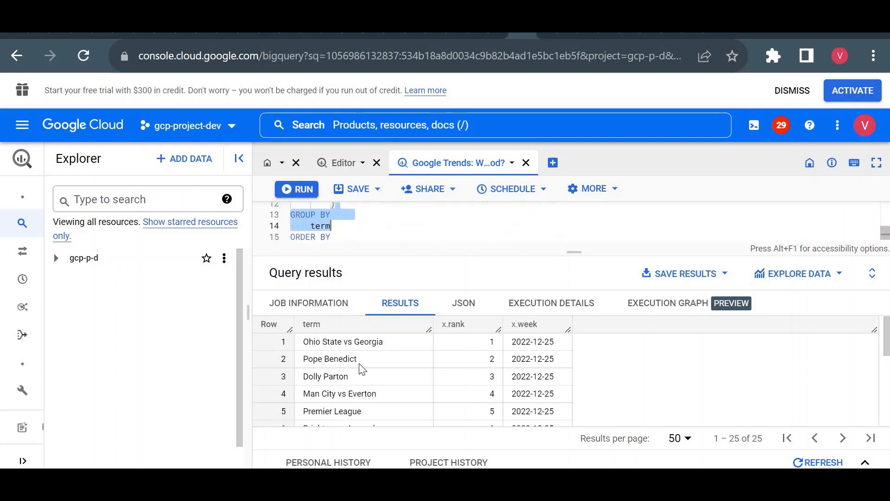
left_click(347, 358)
triple_click(348, 358)
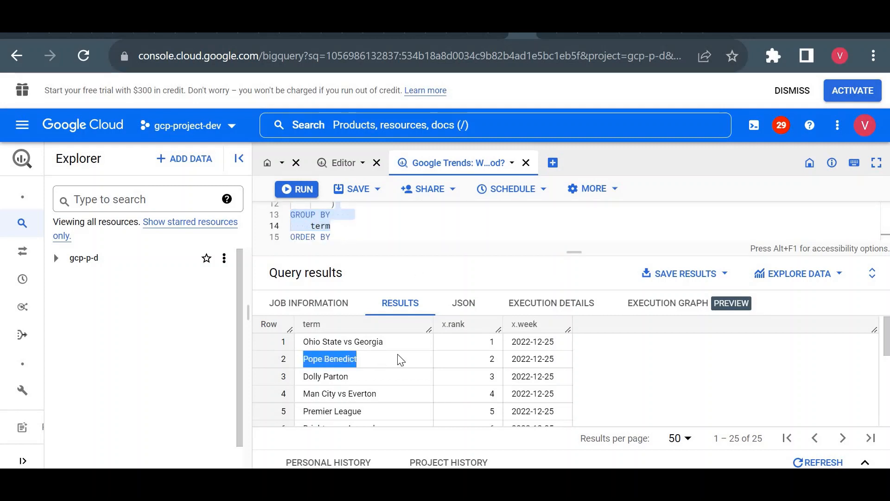